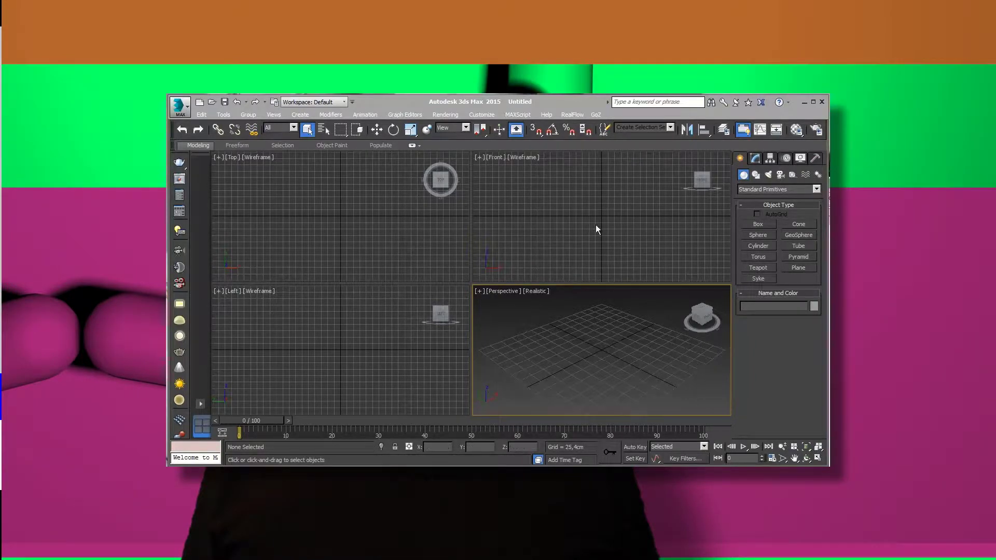
Step: Draw an Extended Primitives capsule in the Left view
left_click(816, 190)
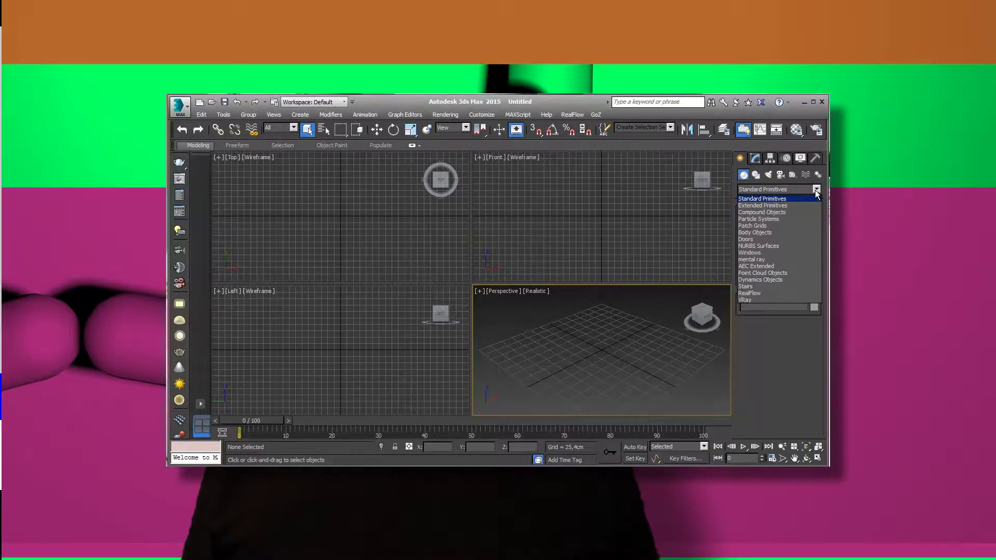
left_click(793, 206)
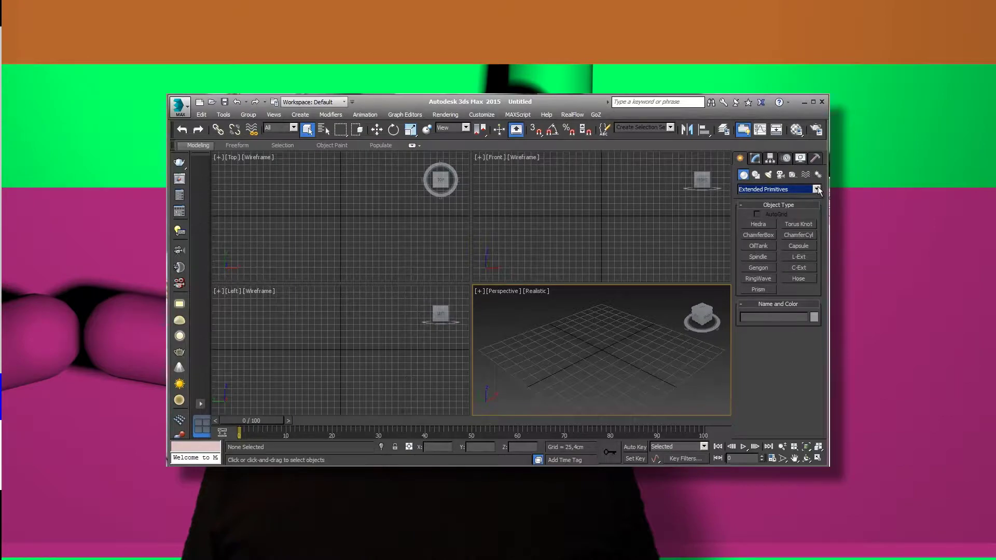
left_click(798, 247)
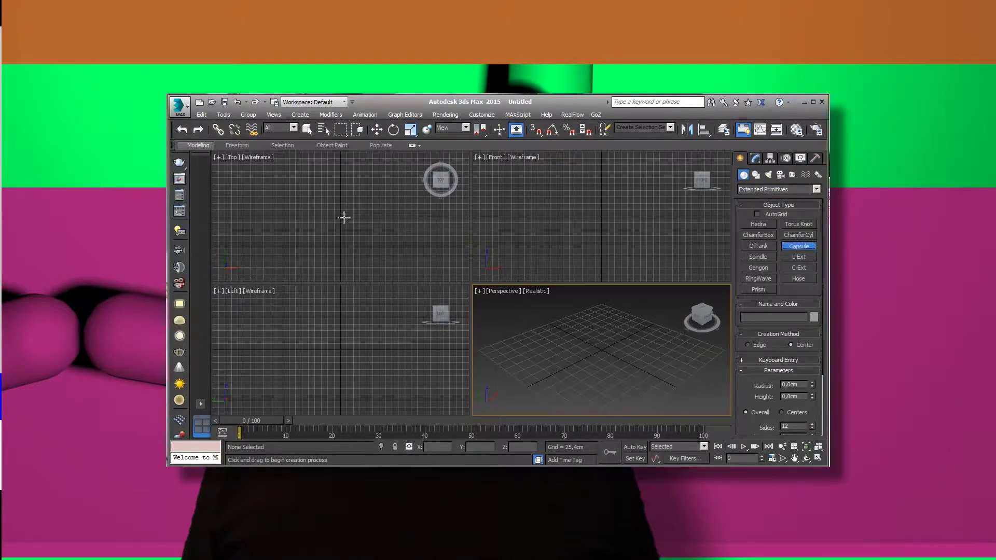
left_click(339, 349)
left_click_drag(343, 352, 343, 351)
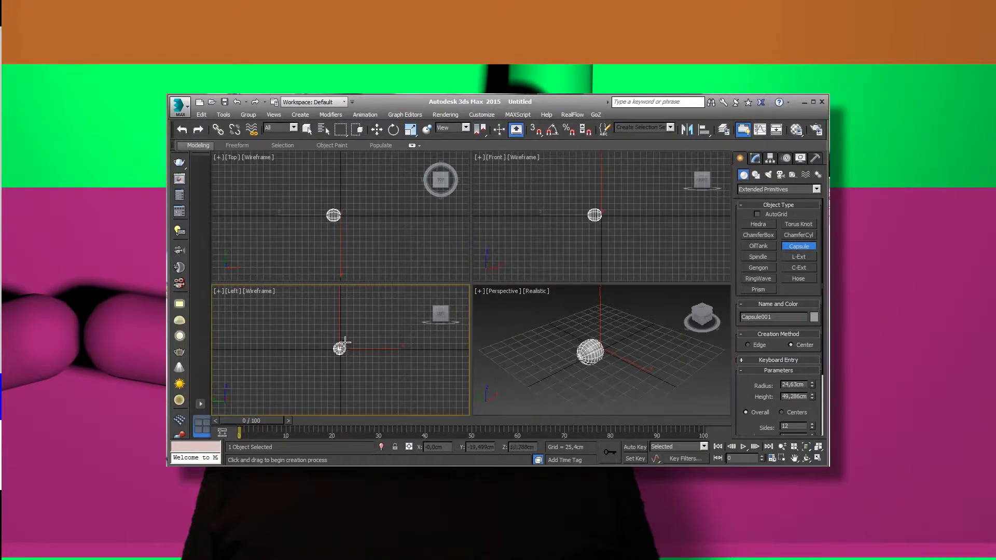
left_click(356, 311)
Step: With Angle Snap on, rotate the capsule -90° to lie along X, then Shift-drag a copy right
left_click(552, 132)
key("e")
left_click_drag(639, 185, 688, 254)
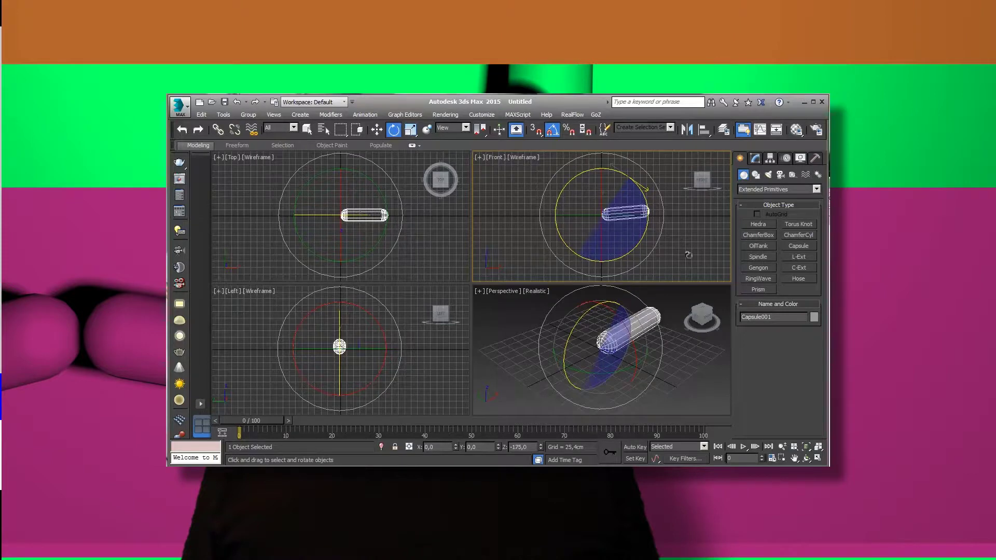
left_click_drag(688, 253, 689, 255)
left_click(376, 130)
left_click_drag(646, 215, 689, 215, "shift")
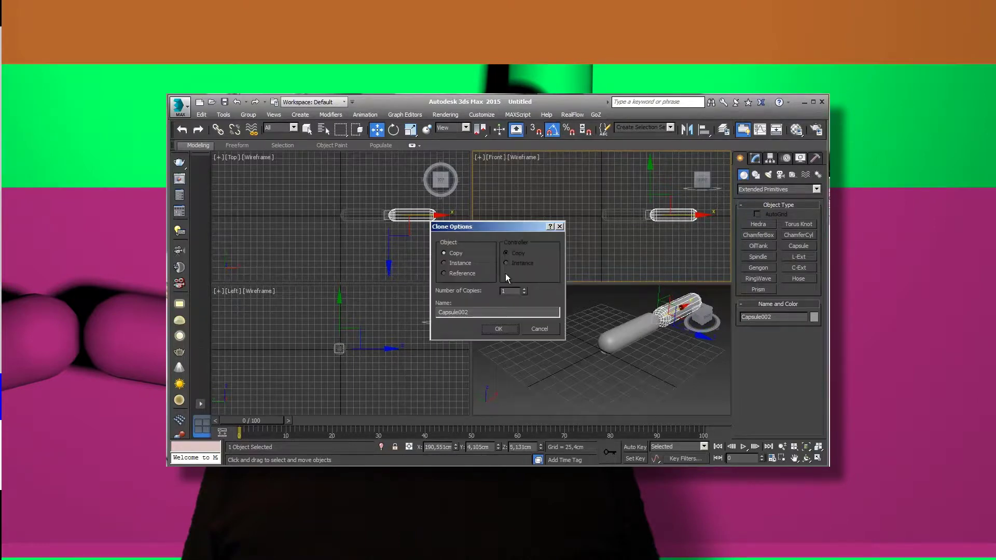
Step: Clone 2 copies to make a row of three capsules and zoom extents in all views
double_click(512, 291)
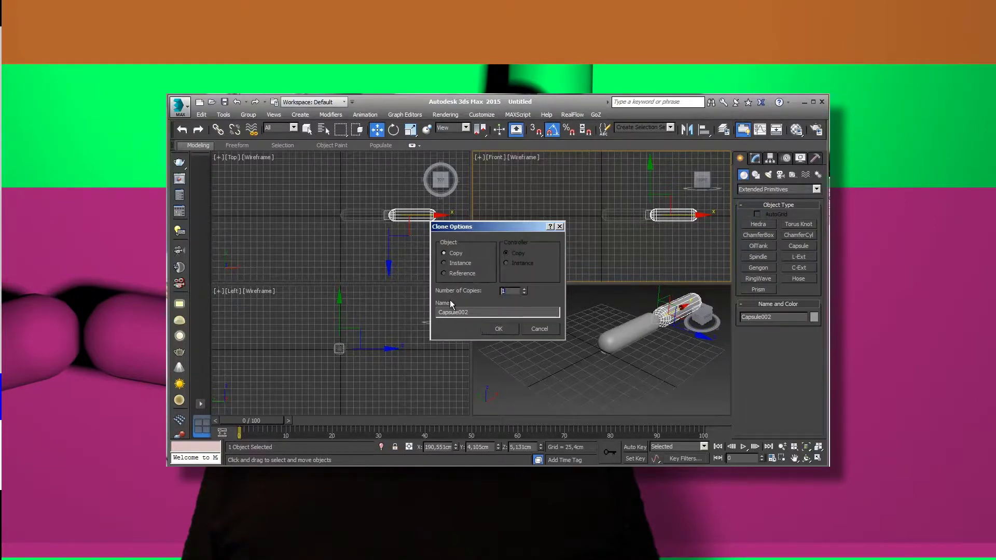
left_click(499, 330)
key("z")
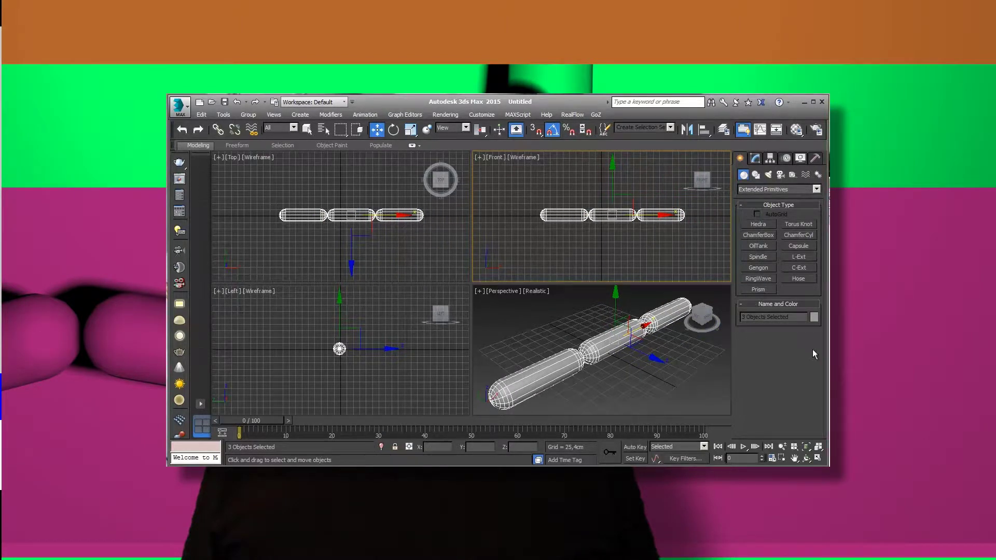
Step: Colour all three capsules green and show edged faces in the Perspective view
left_click(566, 247)
left_click_drag(652, 204, 652, 207)
left_click(814, 317)
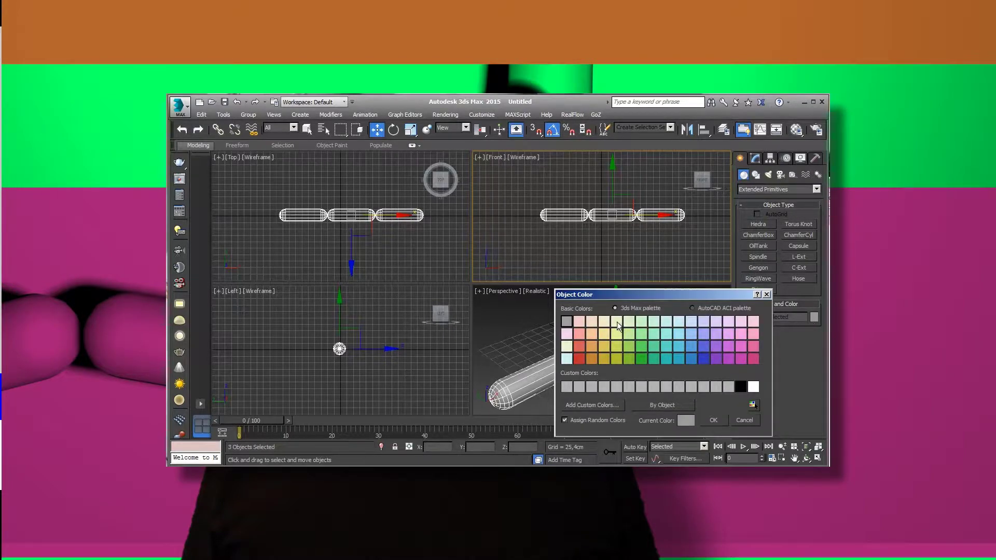
left_click(646, 362)
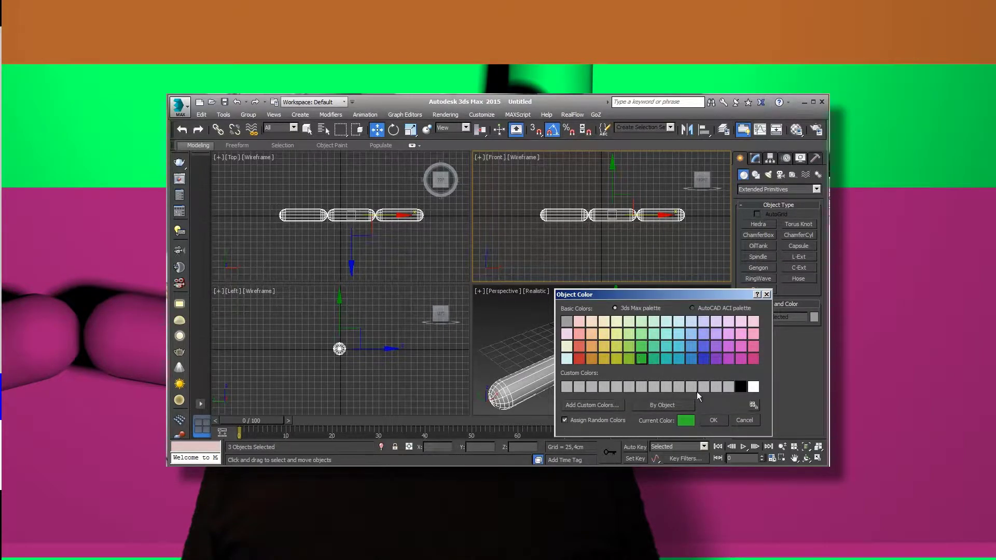
left_click(716, 421)
left_click(561, 306)
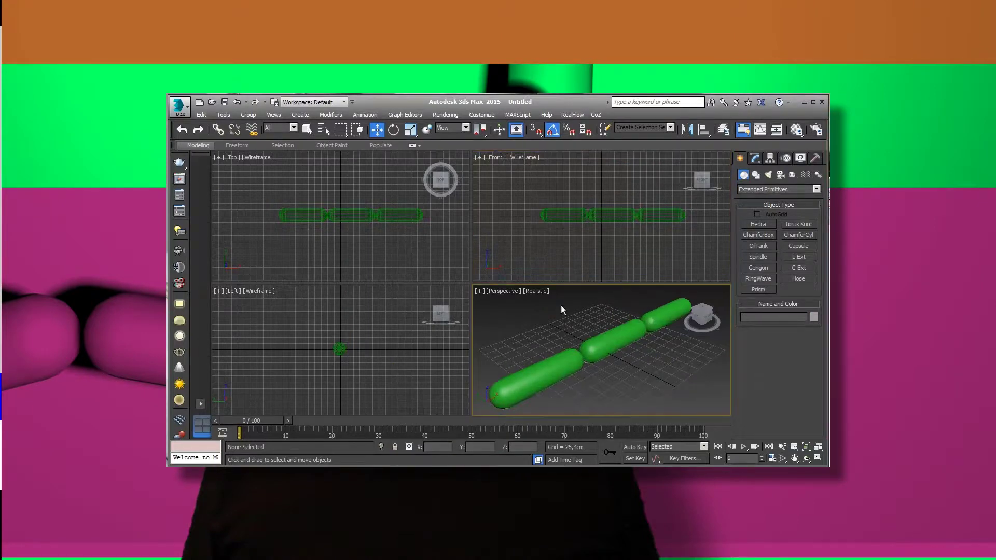
key("F4")
Step: Link the right capsule (Capsule003) to the middle capsule with Select and Link
left_click(645, 218)
left_click(218, 130)
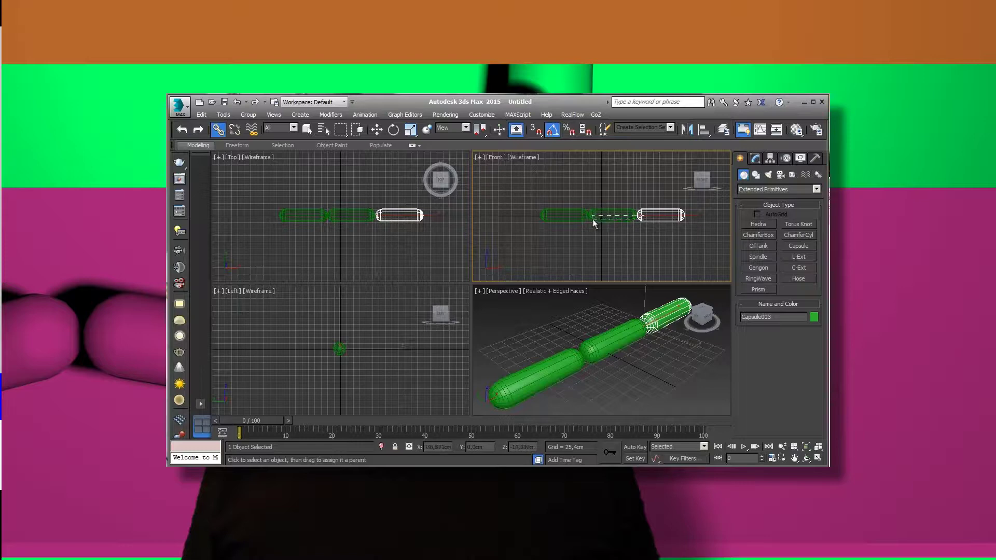
left_click_drag(593, 220, 592, 216)
left_click(376, 130)
left_click(618, 205)
left_click(640, 214)
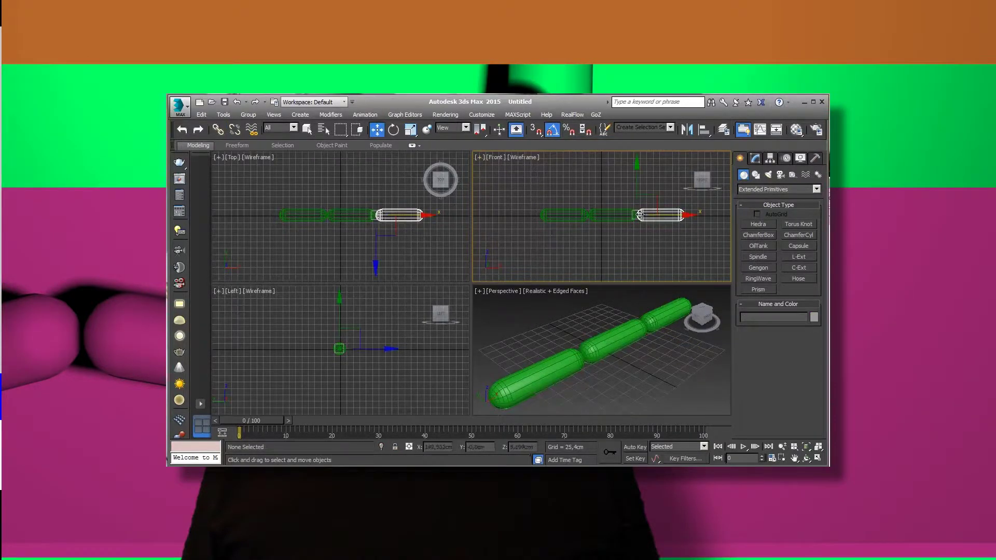
left_click(218, 129)
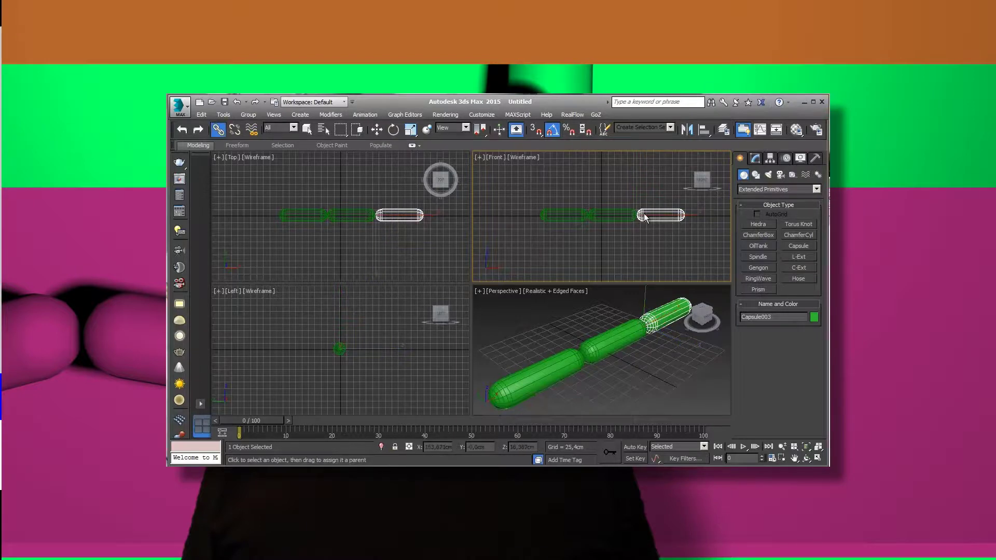
left_click_drag(601, 229, 591, 216)
Step: Test the link by tilting the middle capsule, then undo the rotation
left_click(376, 130)
left_click(610, 217)
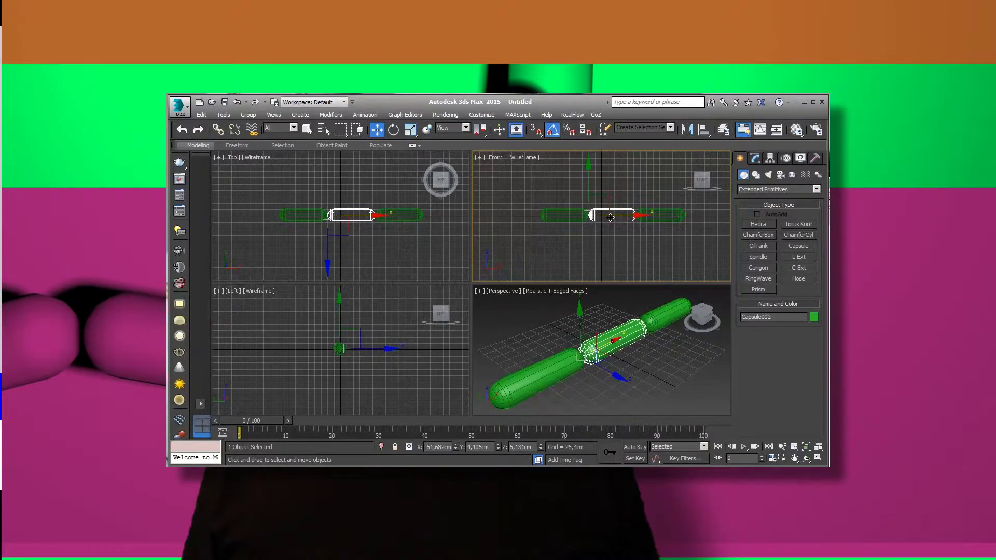
left_click(393, 129)
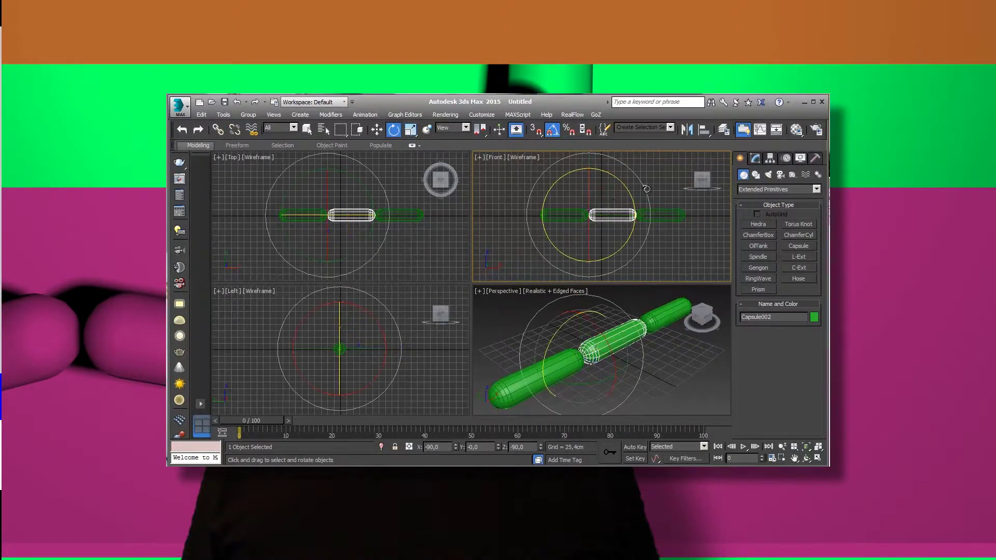
left_click_drag(623, 193, 619, 183)
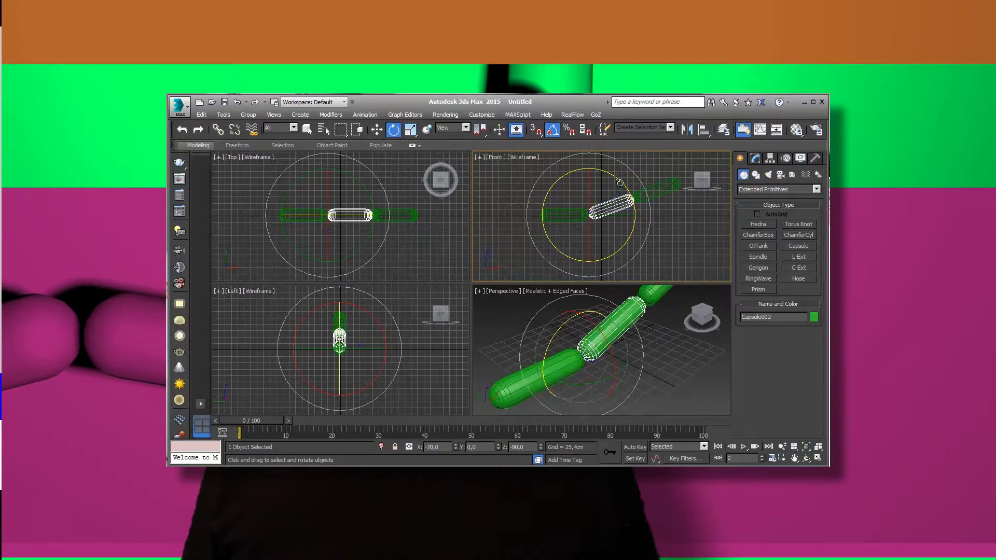
key("ctrl+z")
key("ctrl+z")
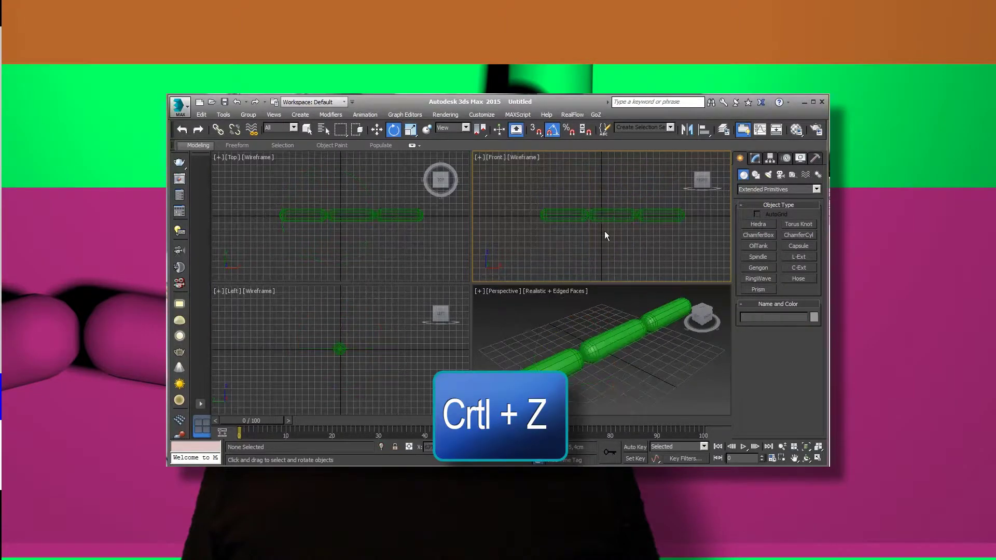
Step: Link the middle capsule to the left one, test-rotate the chain, undo, and deselect
left_click(601, 216)
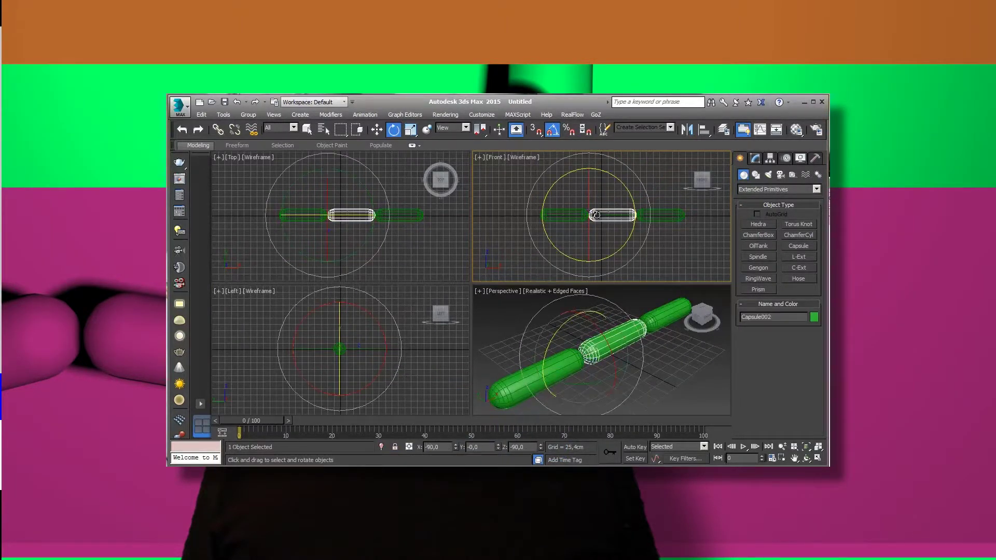
left_click(218, 130)
left_click_drag(602, 216, 542, 217)
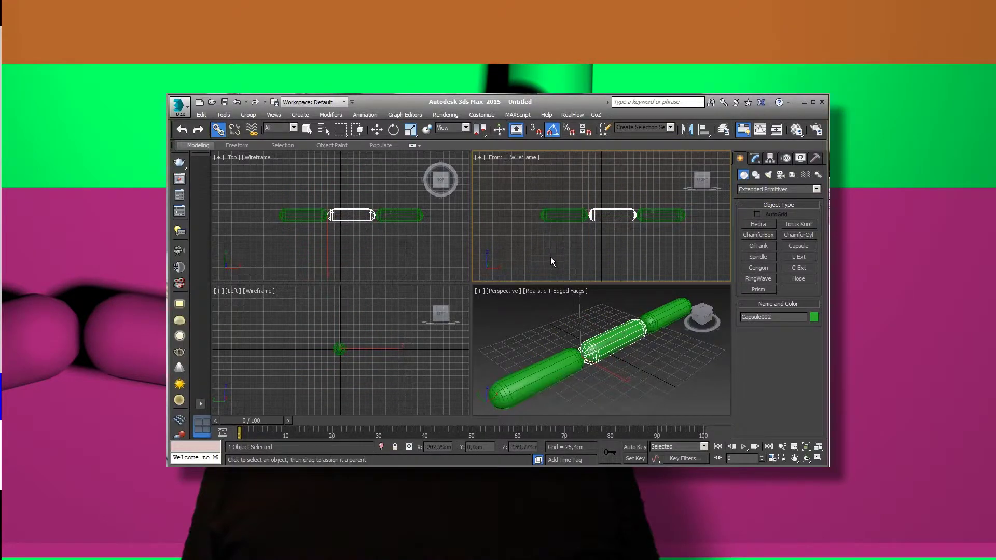
left_click(393, 129)
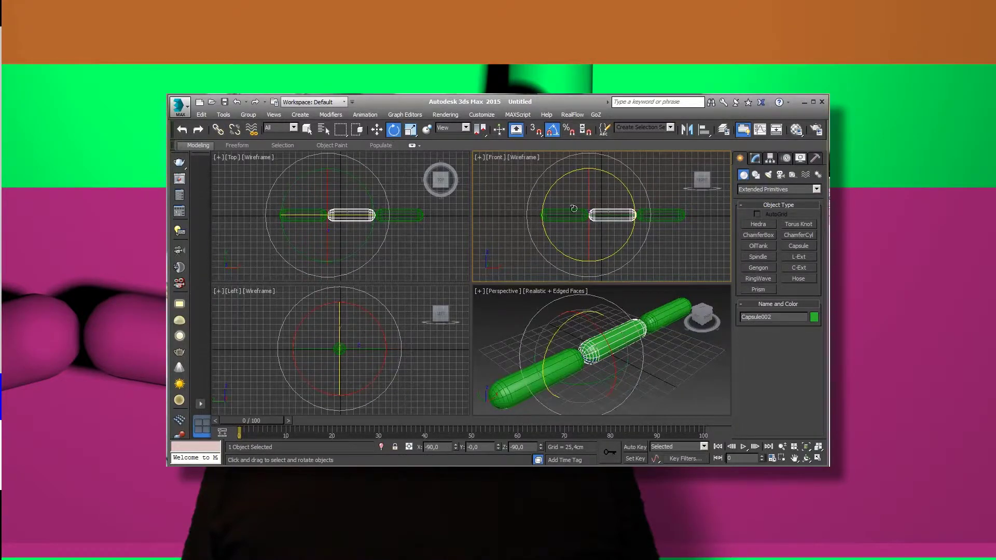
left_click(577, 211)
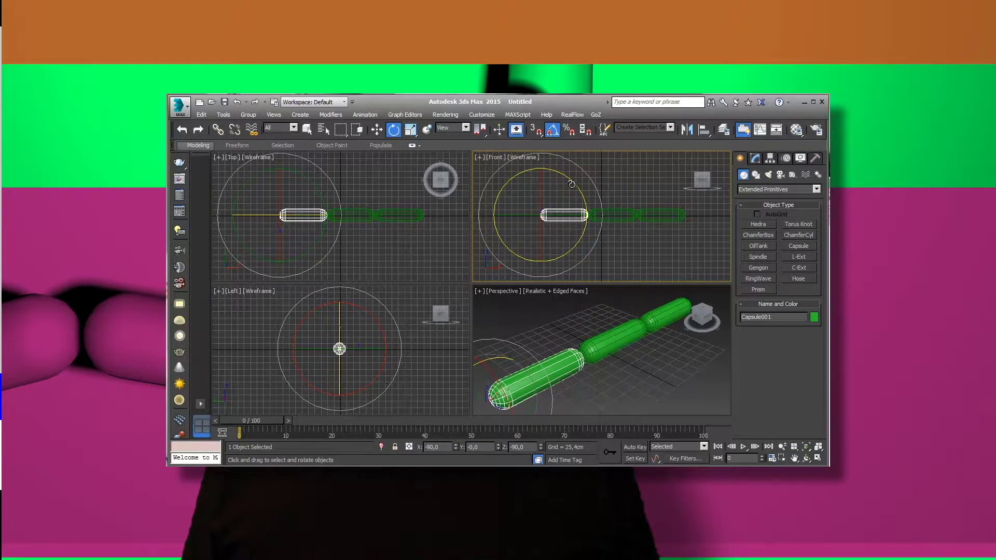
left_click_drag(571, 184, 610, 210)
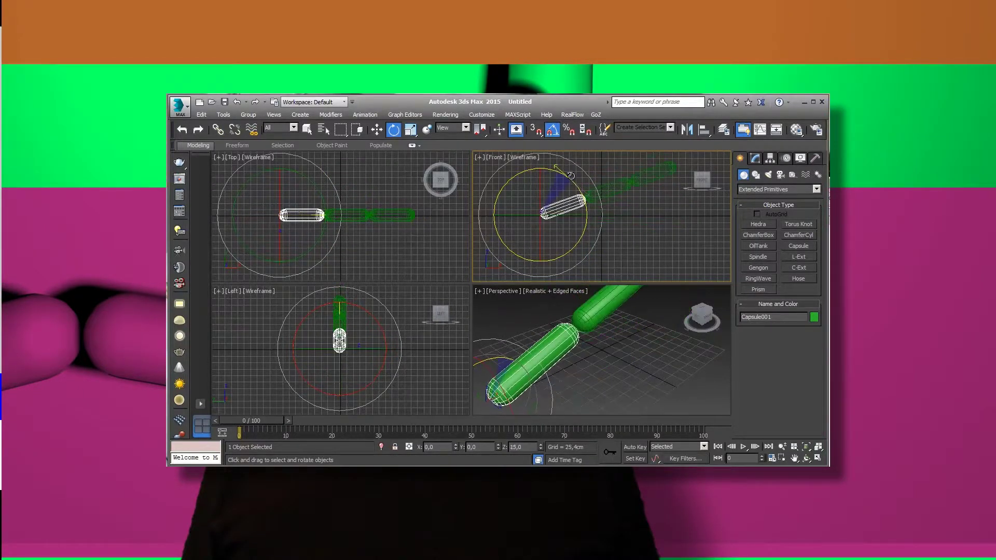
key("ctrl+z")
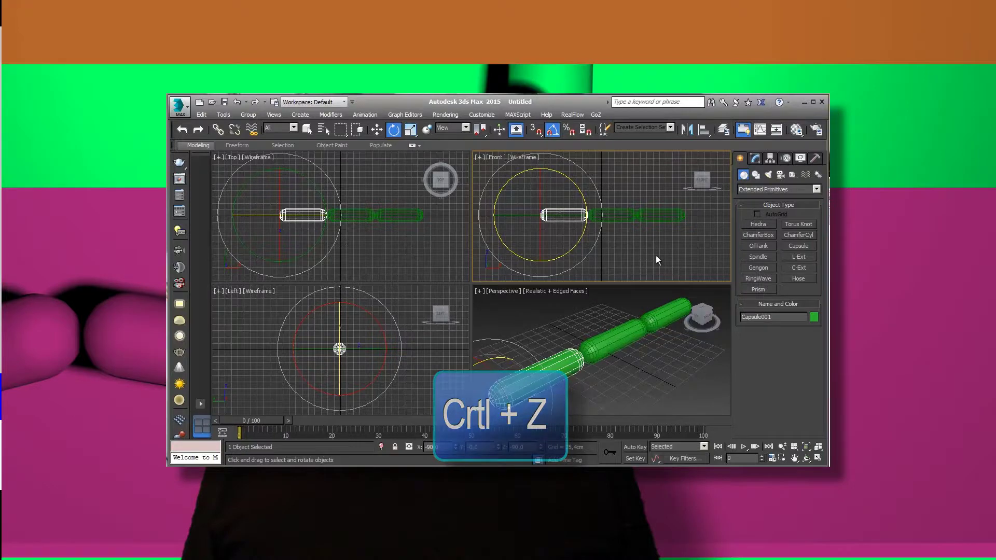
left_click(656, 257)
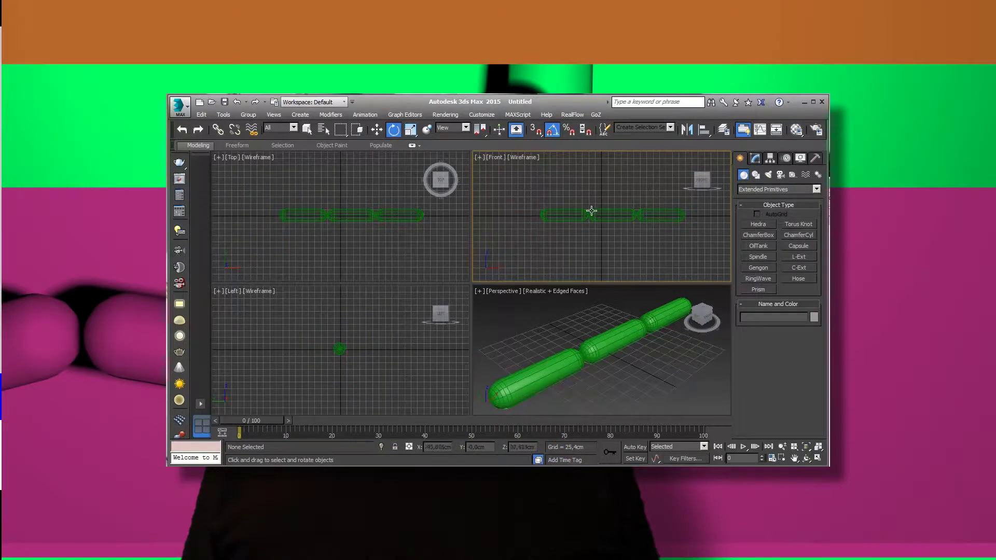
Step: Open a new Schematic View from Graph Editors and enlarge it
left_click(363, 116)
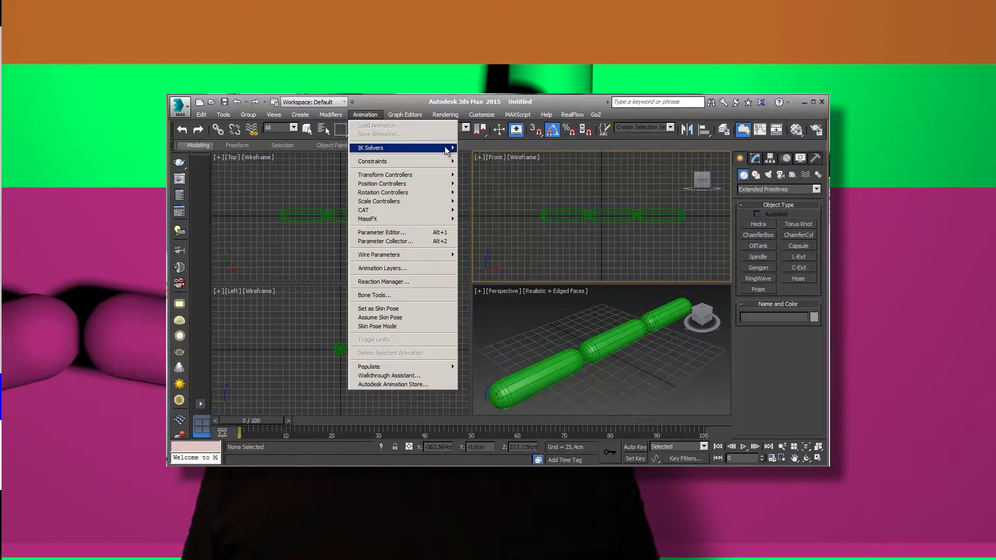
left_click(566, 188)
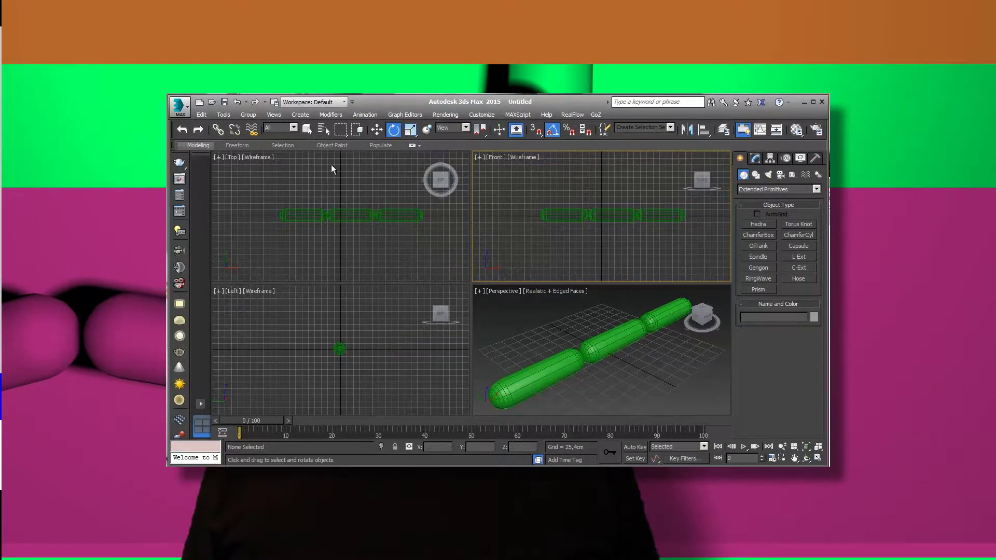
left_click(402, 115)
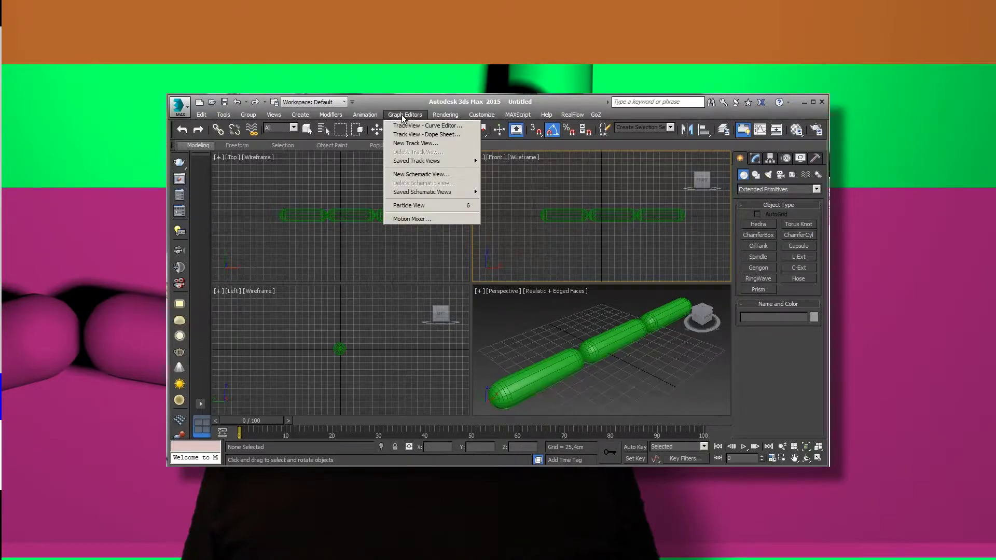
left_click(429, 179)
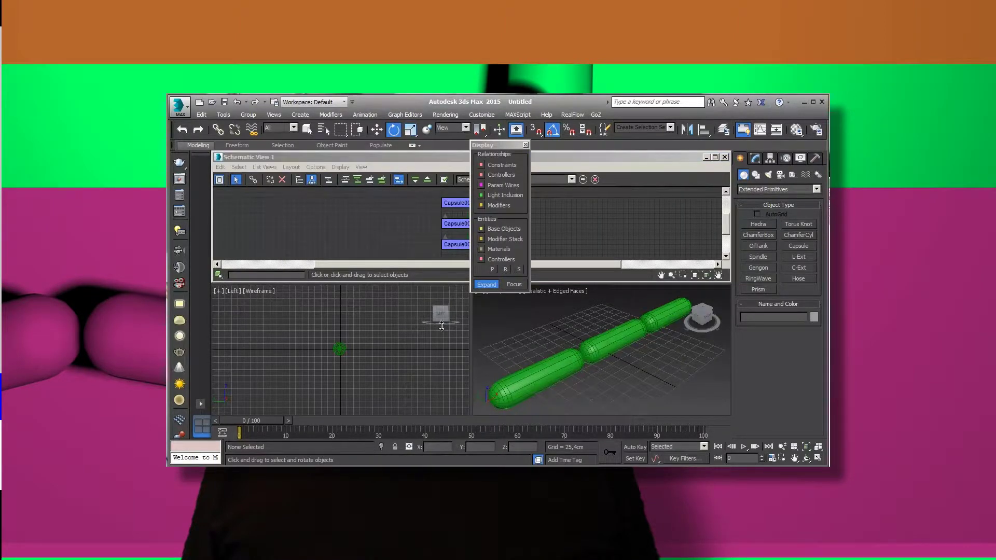
left_click_drag(442, 378, 442, 375)
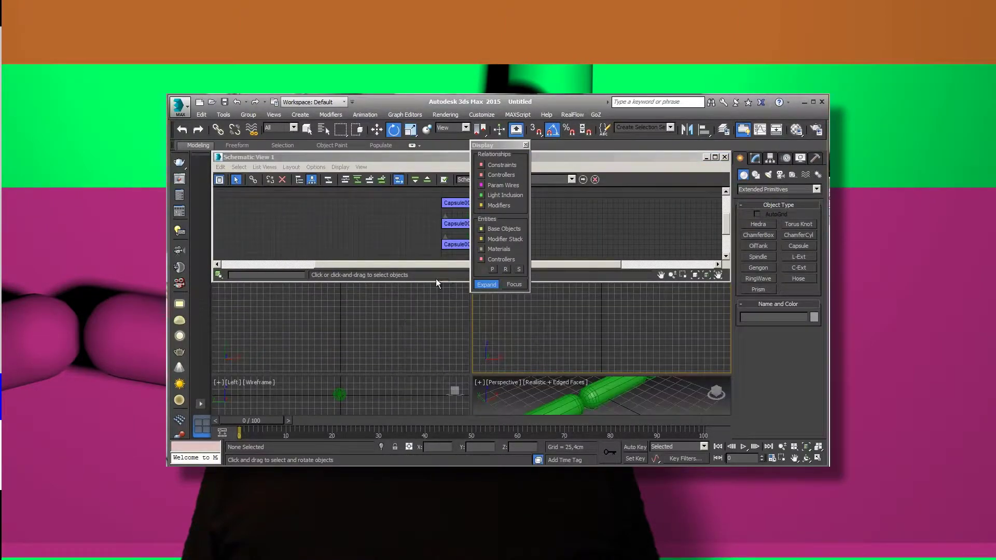
left_click_drag(433, 283, 434, 383)
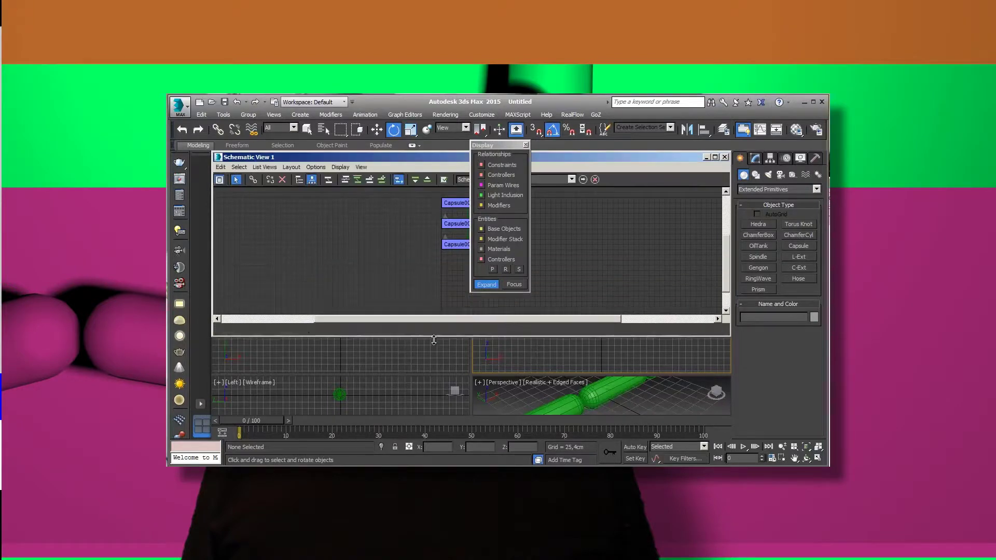
Step: Zoom the schematic onto the capsule nodes, narrow it beside the viewport, and select Capsule002
left_click_drag(505, 144, 298, 195)
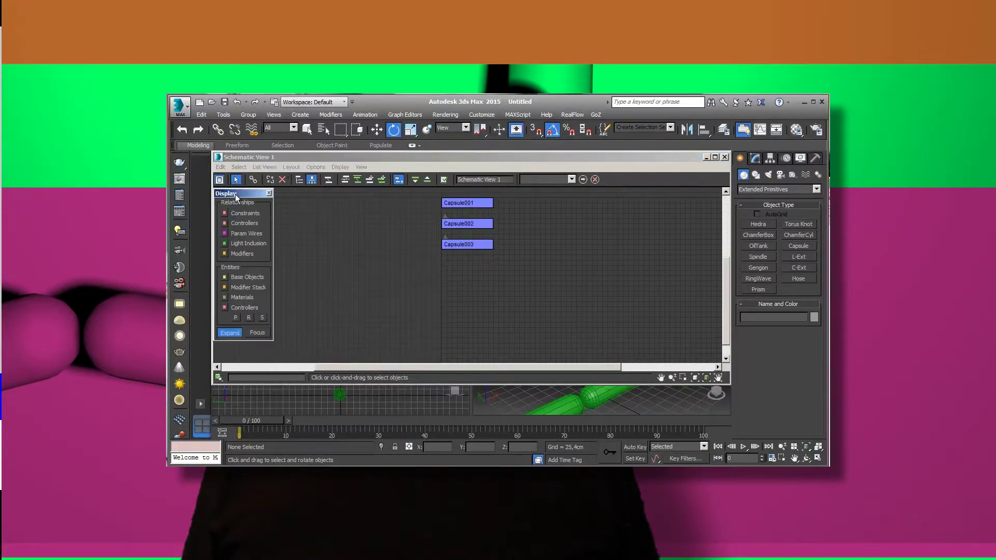
left_click(683, 377)
left_click(695, 377)
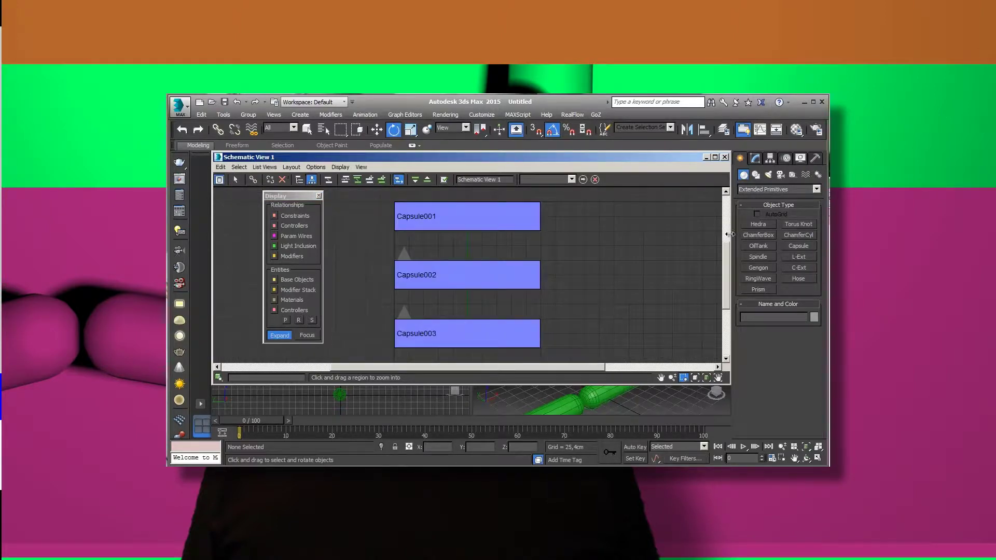
left_click_drag(728, 234, 574, 236)
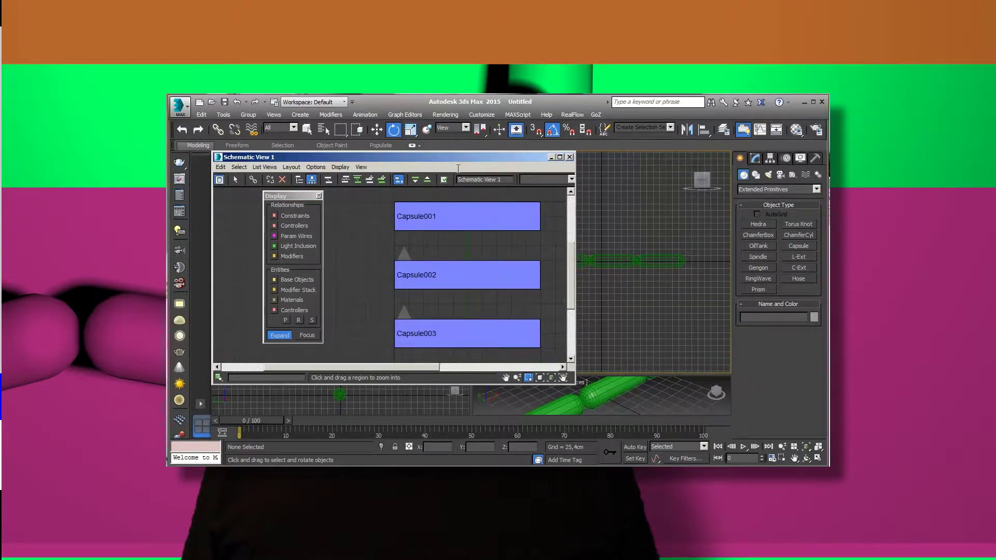
left_click_drag(456, 161, 421, 159)
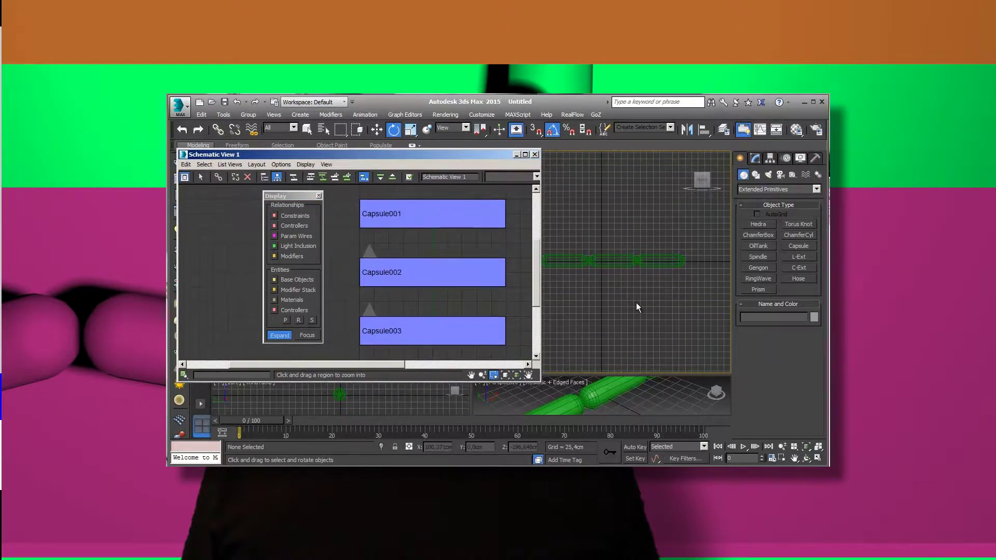
left_click(573, 263)
left_click(610, 262)
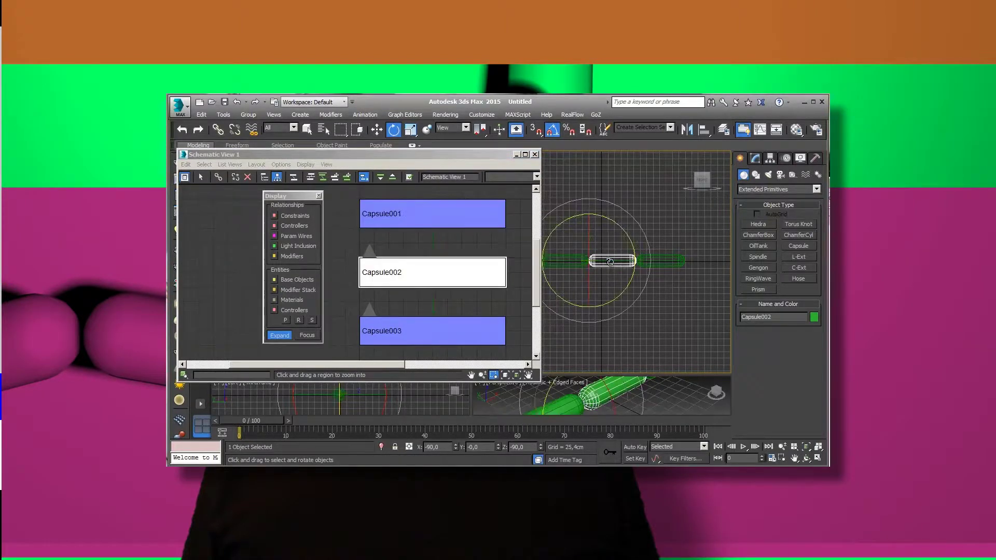
Step: Tilt Capsule003 about five degrees as a test, then undo it
left_click(676, 260)
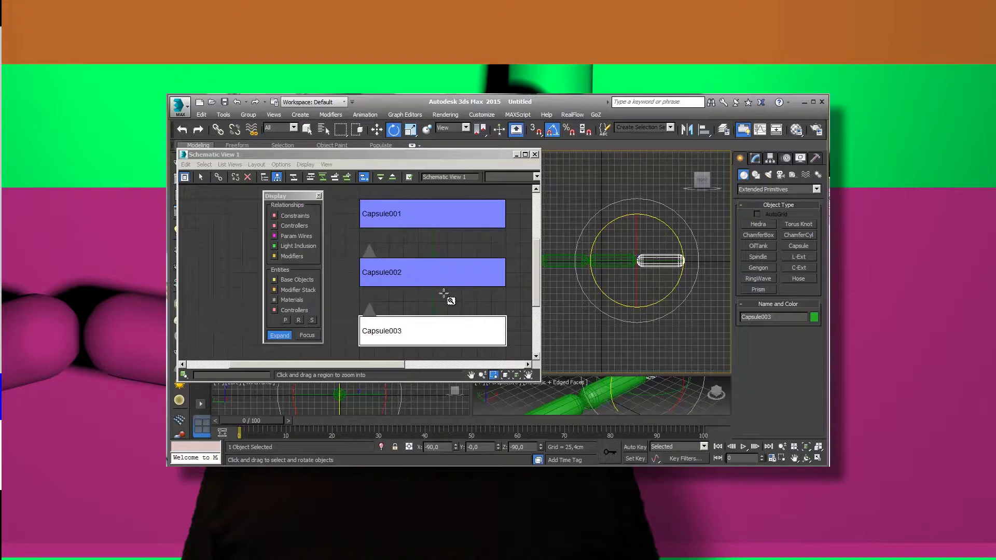
left_click_drag(673, 233, 669, 232)
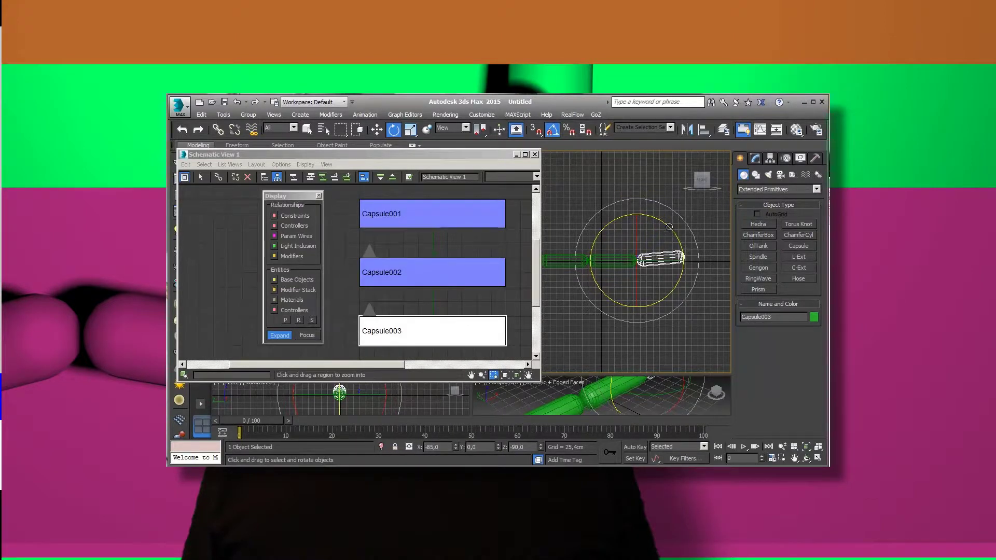
key("ctrl+z")
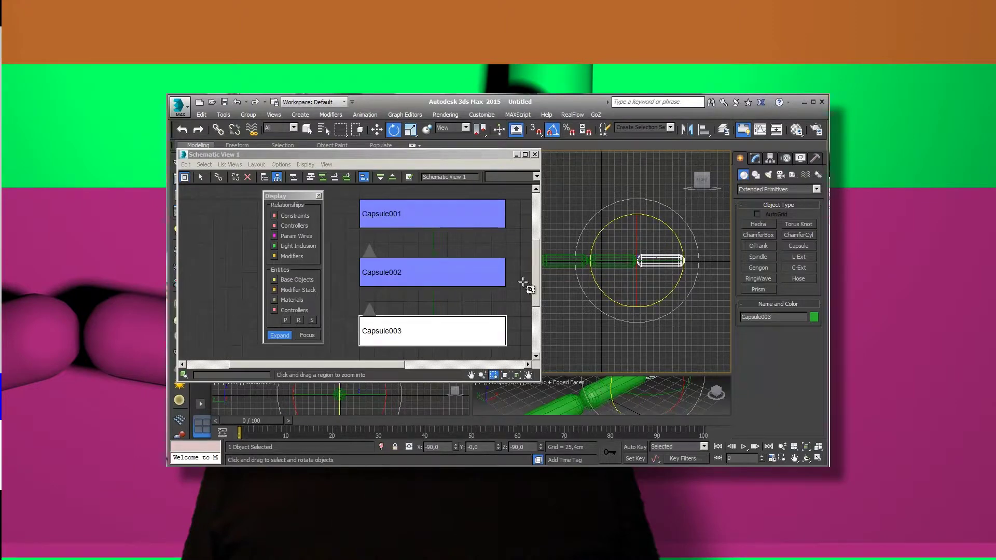
Step: Enlarge the Perspective viewport and reposition the Schematic View window
left_click_drag(456, 154, 352, 224)
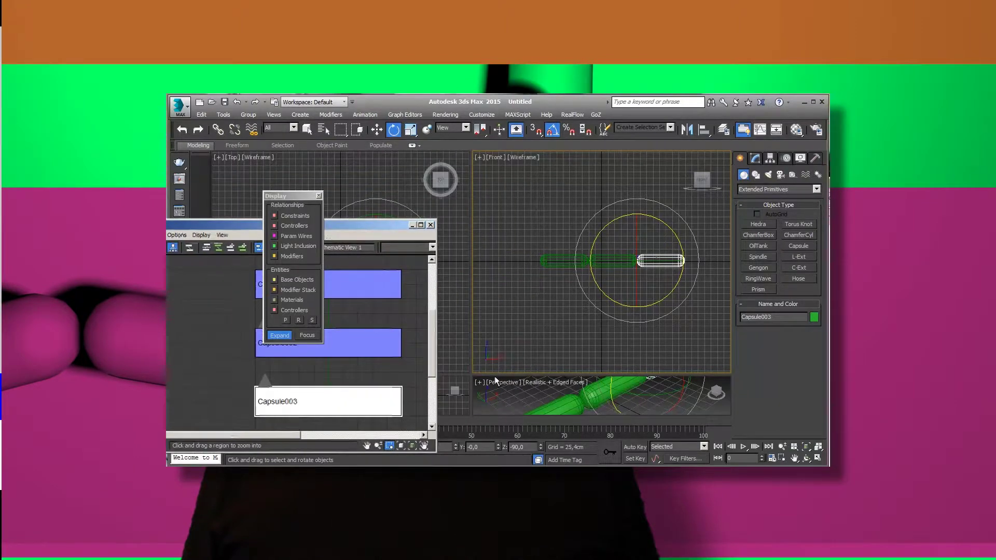
left_click(475, 361)
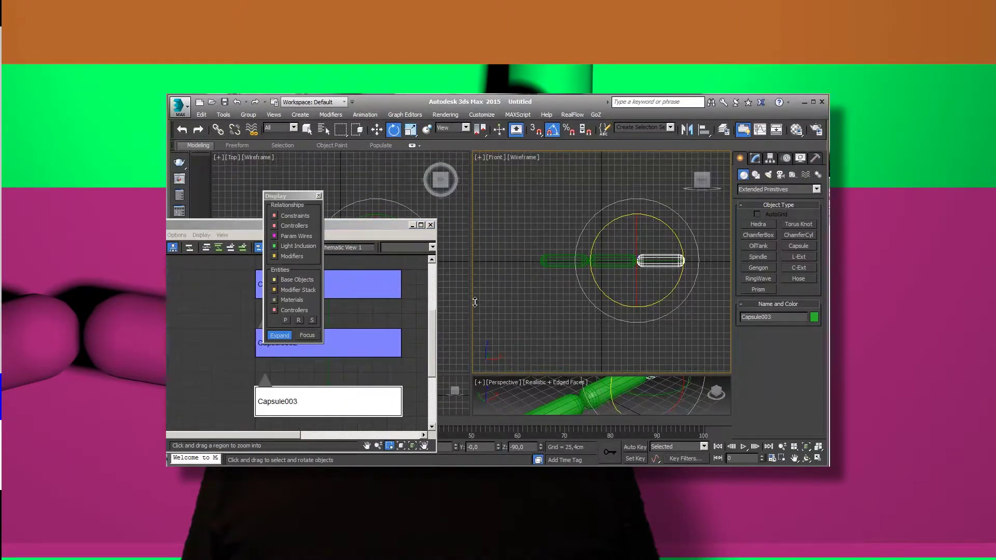
left_click_drag(475, 302, 475, 299)
mouse_move(363, 225)
left_mouse_down()
mouse_move(460, 185)
mouse_move(537, 278)
left_mouse_up()
left_click_drag(468, 173, 496, 152)
Step: Select Capsule001 and zoom the schematic out so the nodes sit small together
left_click(514, 395)
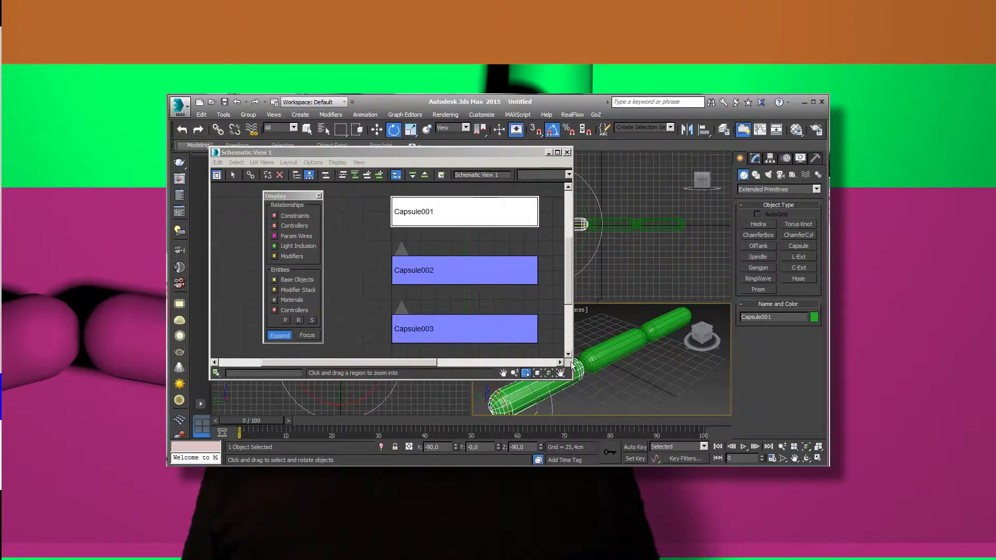
left_click(513, 374)
left_click_drag(463, 232, 539, 306)
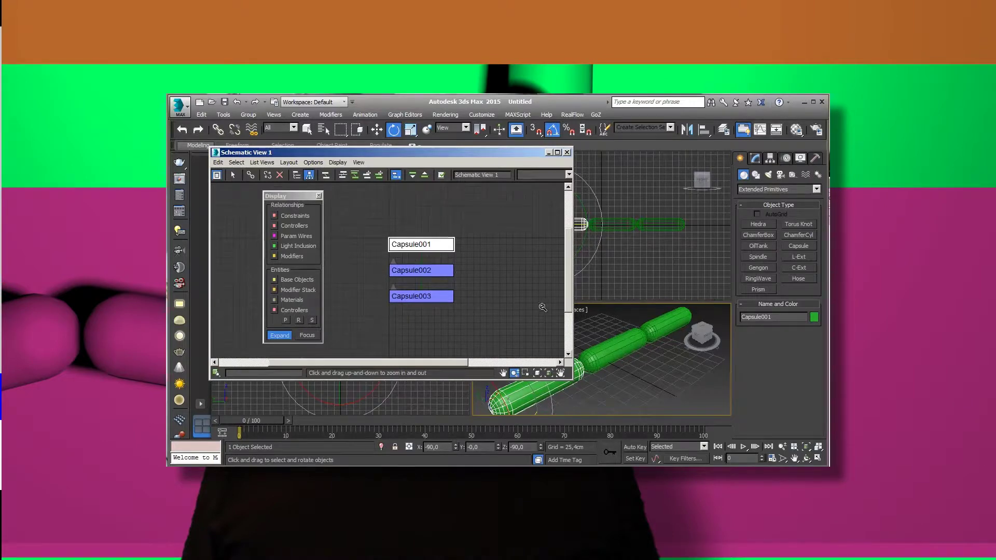
left_click(797, 131)
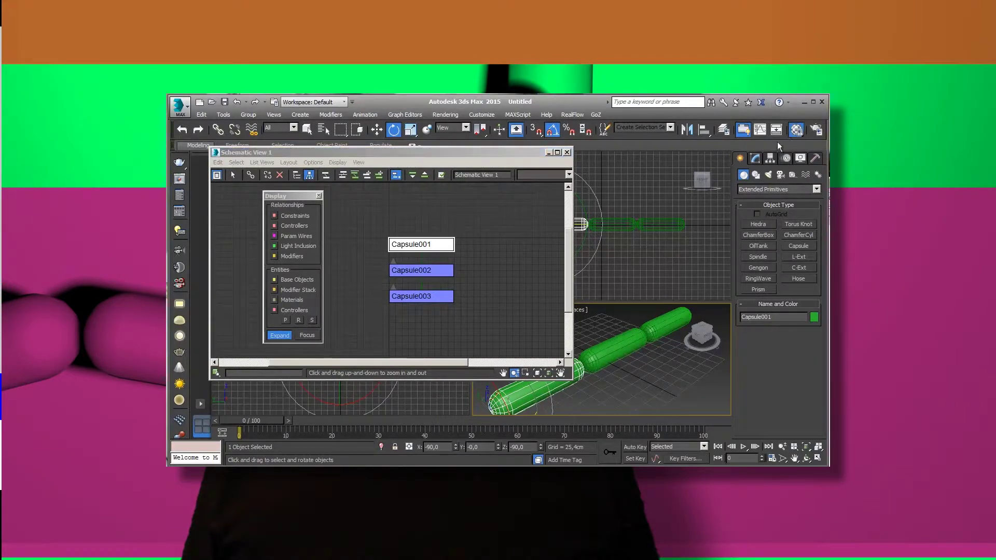
Step: Assign Capsule001 a material with a Gradient Ramp map in its Diffuse Color slot
left_click_drag(515, 159, 410, 162)
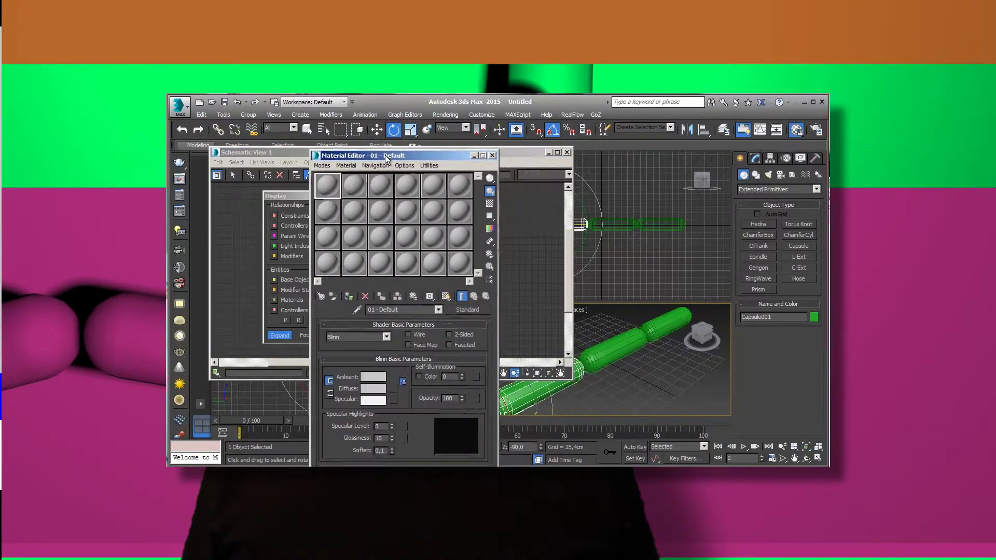
left_click_drag(453, 161, 454, 117)
left_click(467, 442)
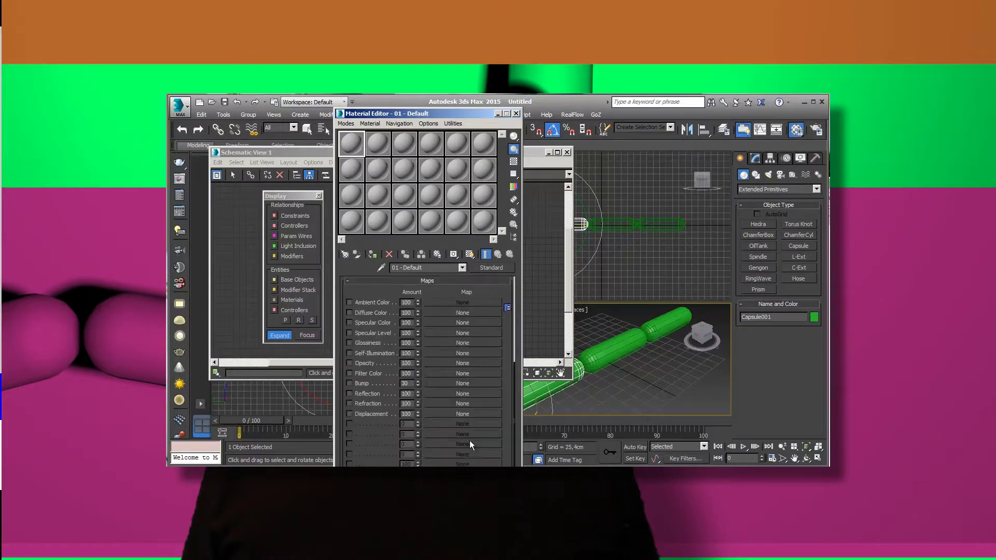
left_click(443, 314)
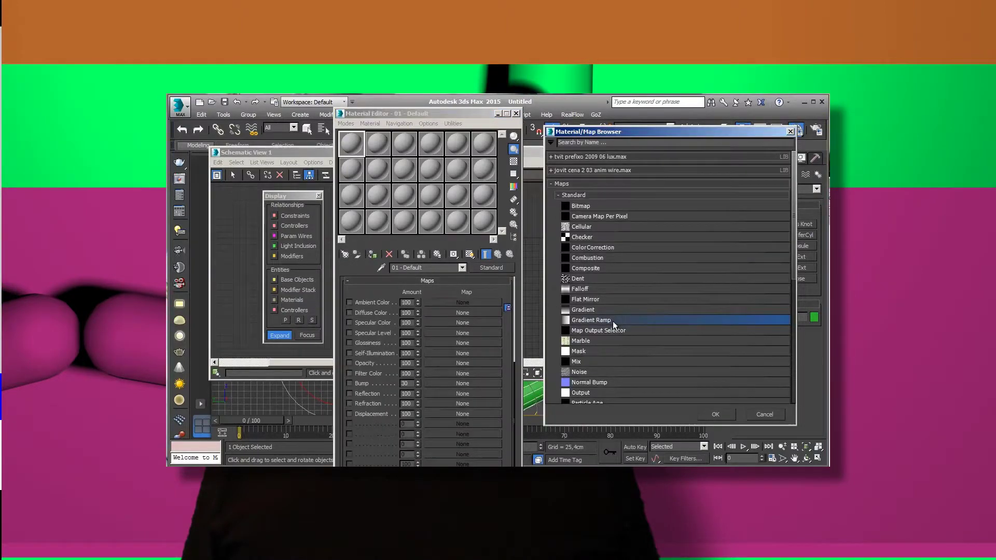
left_click(715, 413)
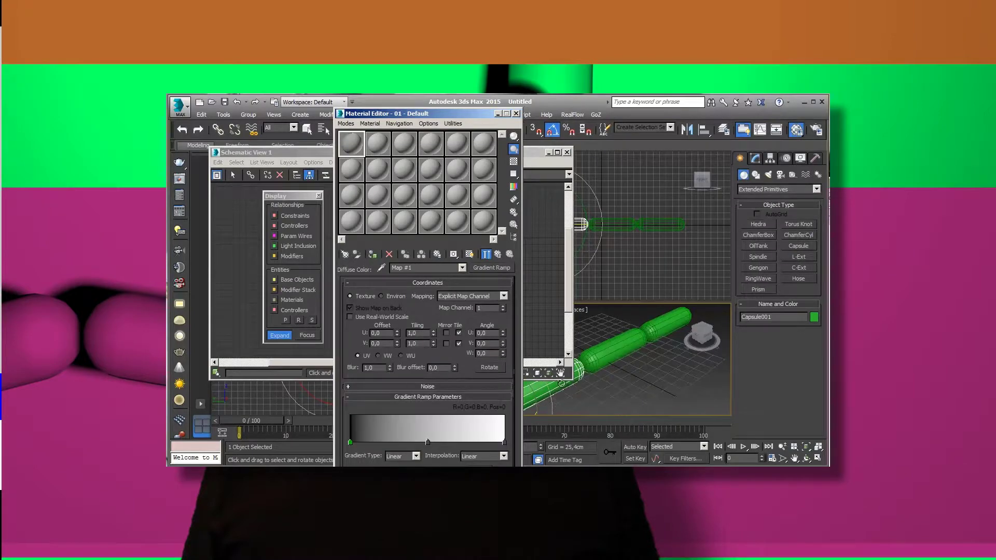
left_click(552, 388)
left_click(348, 150)
left_click(372, 254)
mouse_move(532, 156)
left_mouse_down()
mouse_move(452, 163)
mouse_move(524, 153)
left_mouse_up()
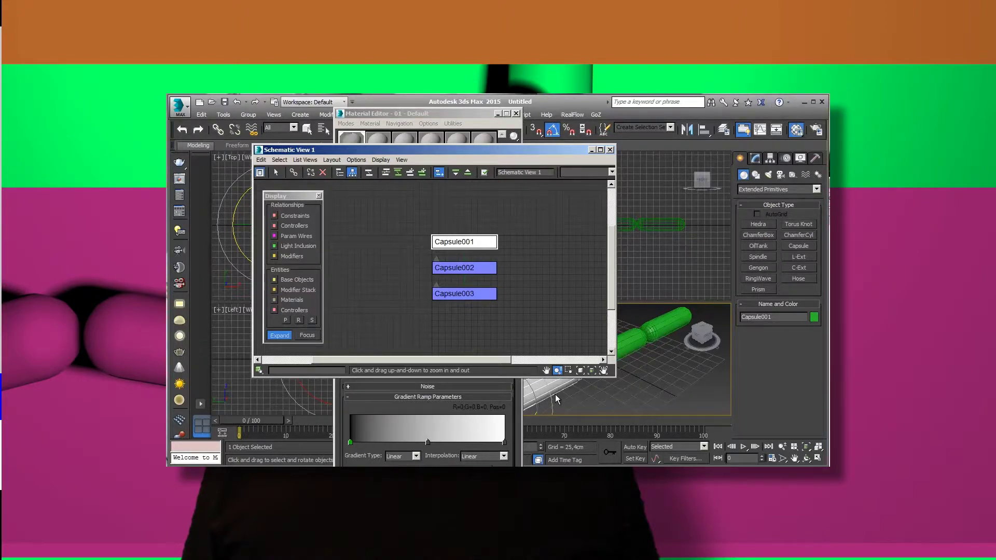
Step: Enable Materials in the schematic Display floater, briefly toggle Base Objects, and resize the window
left_click_drag(299, 195, 376, 179)
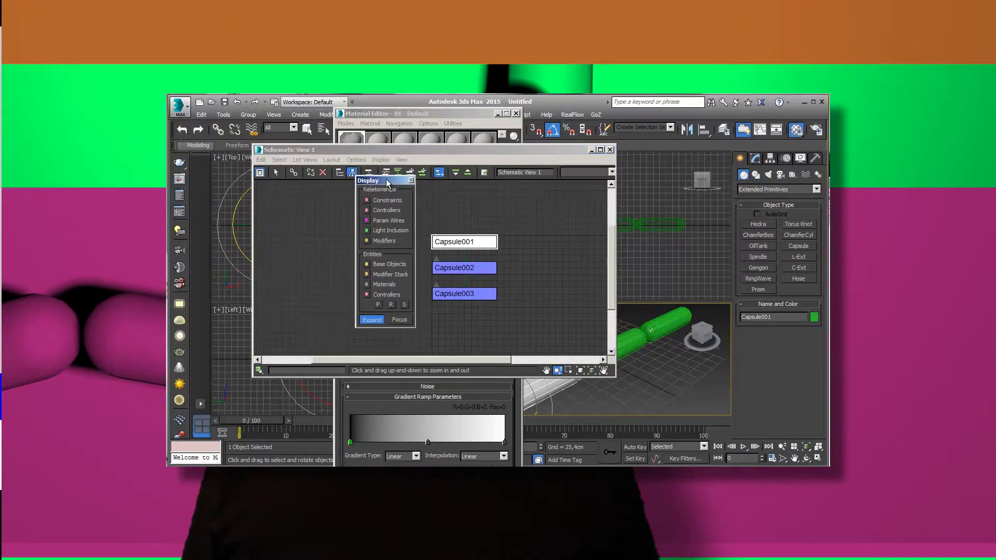
left_click(352, 284)
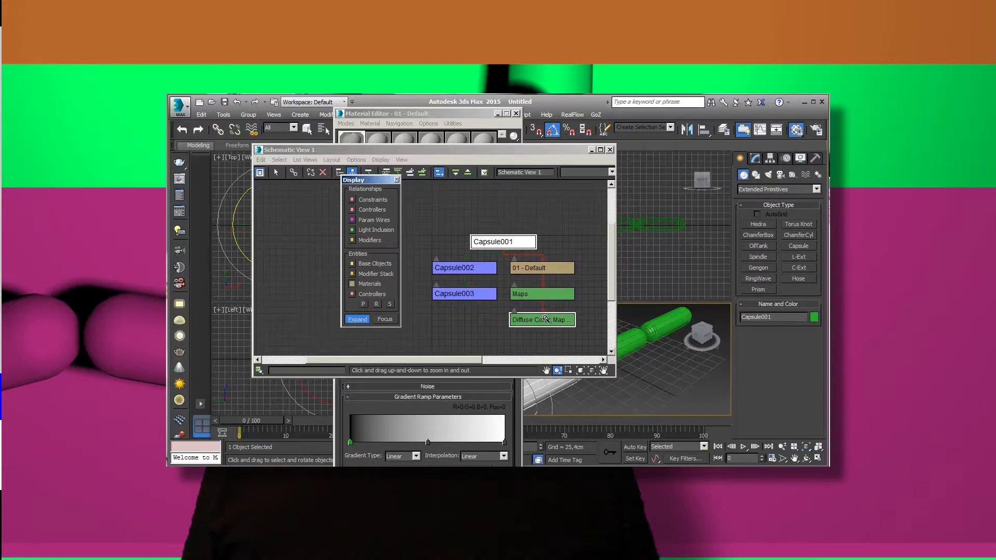
left_click(353, 263)
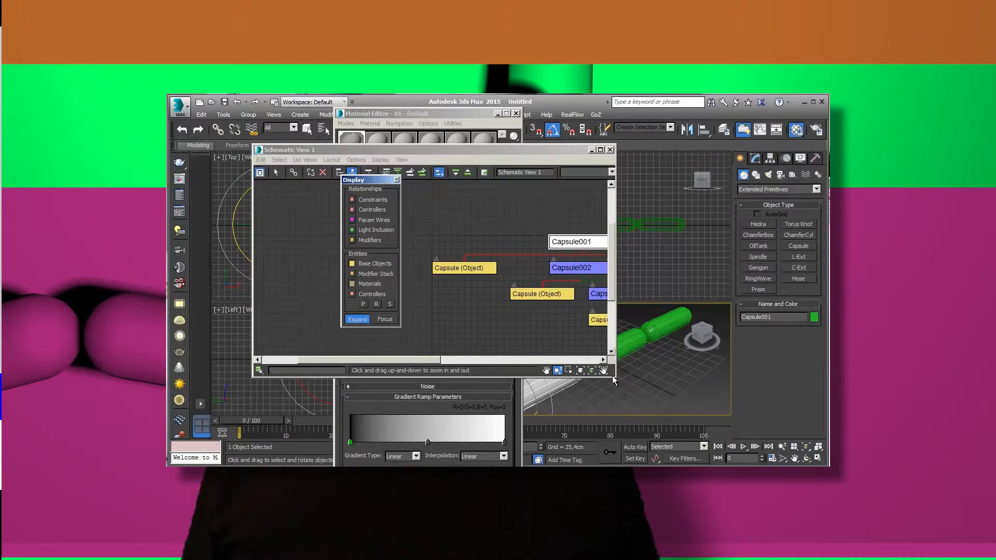
left_click_drag(614, 376, 747, 394)
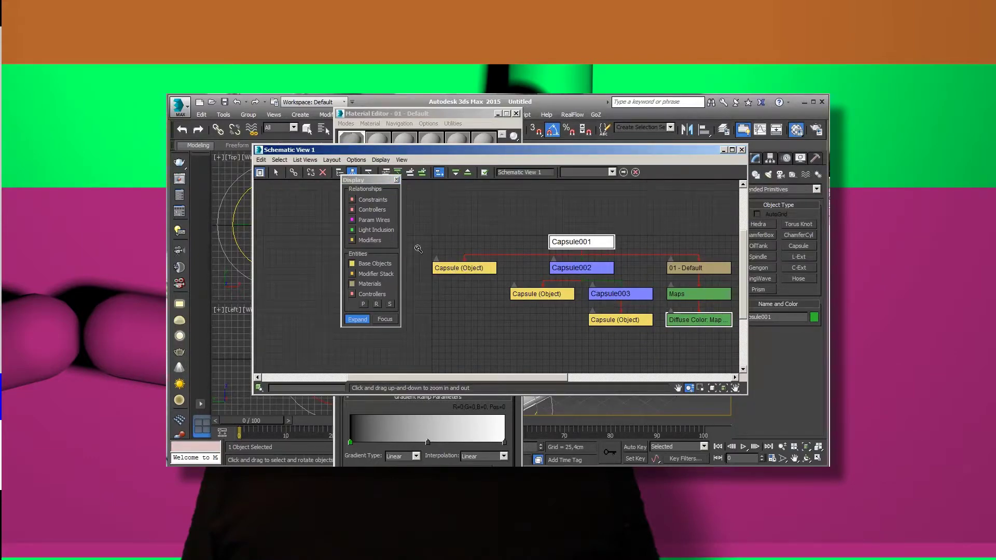
left_click(352, 264)
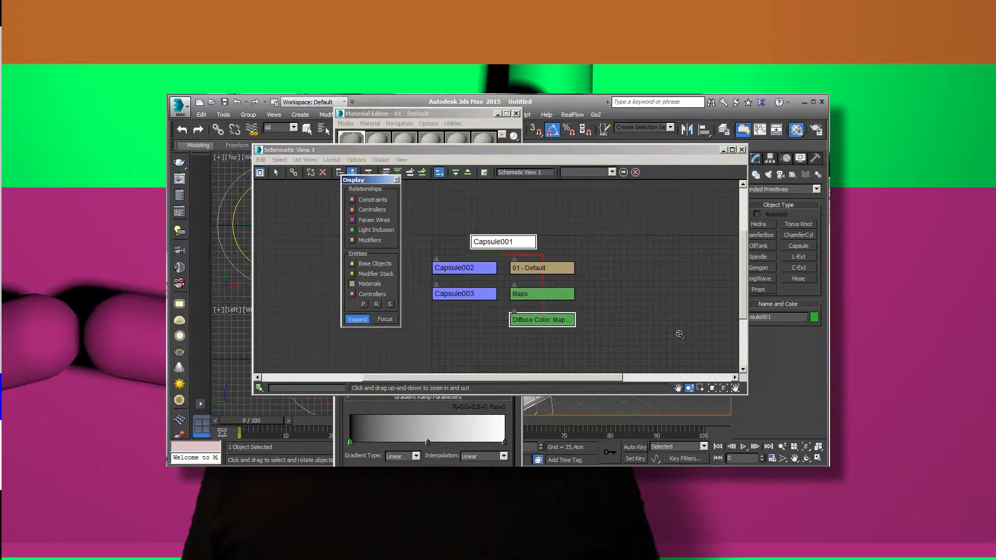
left_click_drag(746, 396, 618, 389)
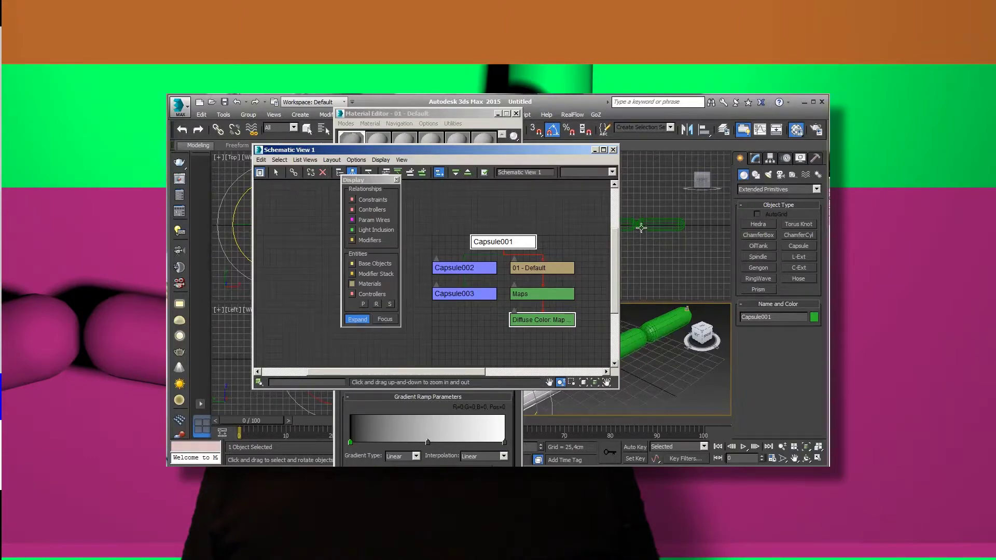
Step: Turn on Param Wires and Controllers in the schematic Display floater
left_click_drag(538, 148, 492, 148)
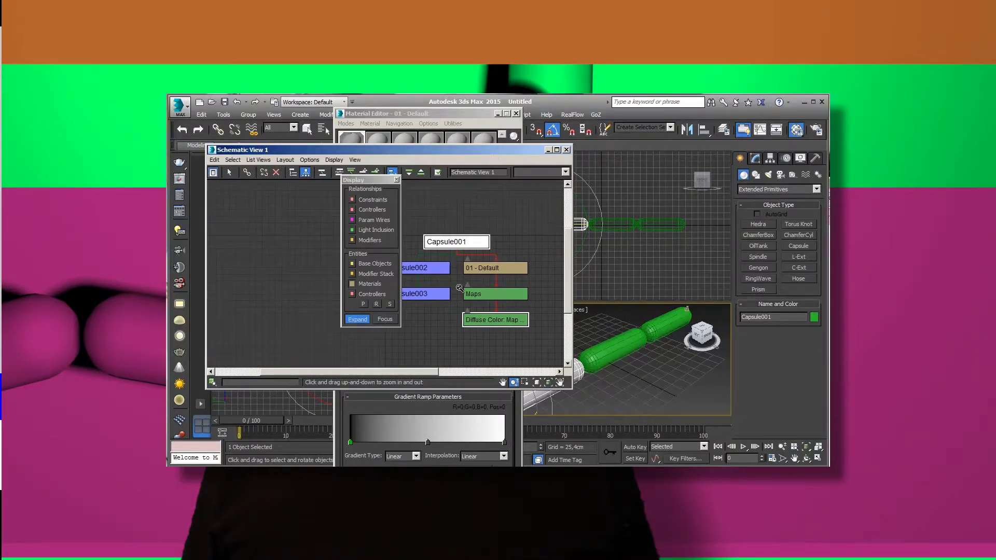
left_click(368, 220)
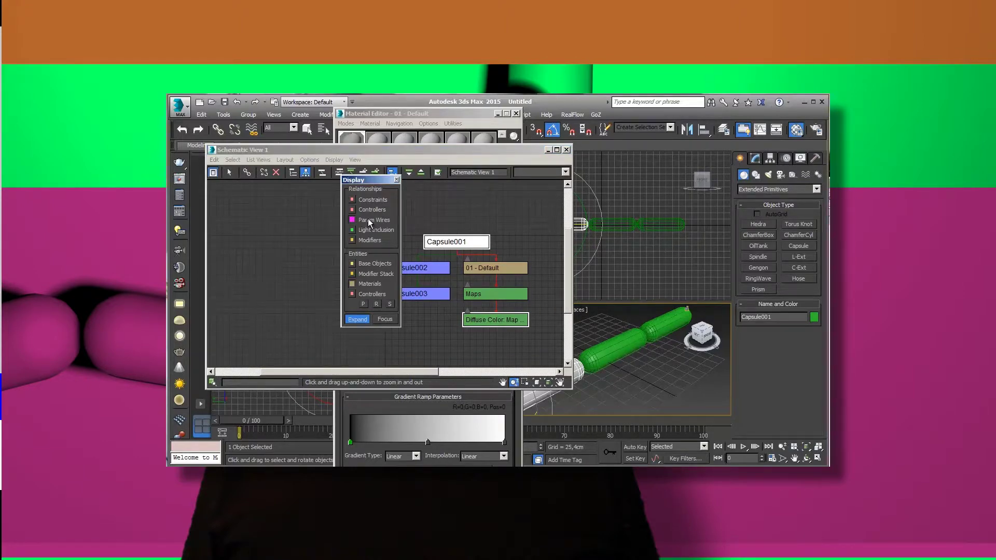
left_click(364, 294)
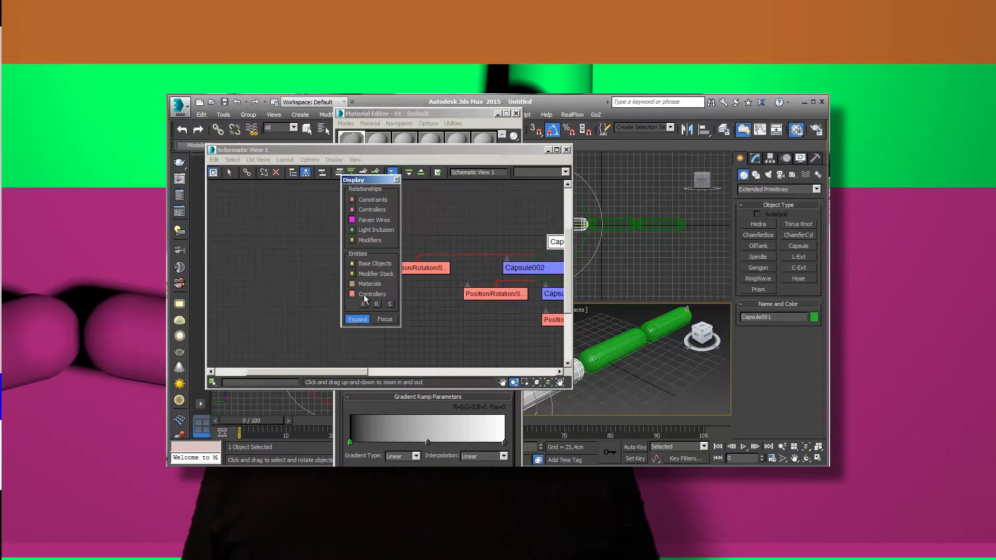
mouse_move(350, 371)
left_mouse_down()
mouse_move(472, 369)
mouse_move(400, 377)
mouse_move(452, 371)
left_mouse_up()
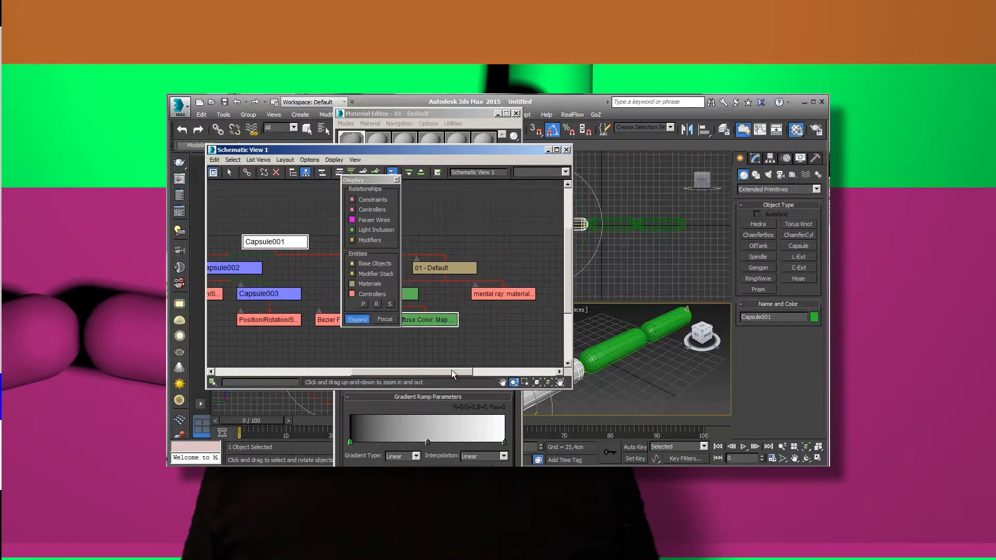
Step: Turn Controllers and Materials off again so only the capsule nodes remain
left_click(352, 295)
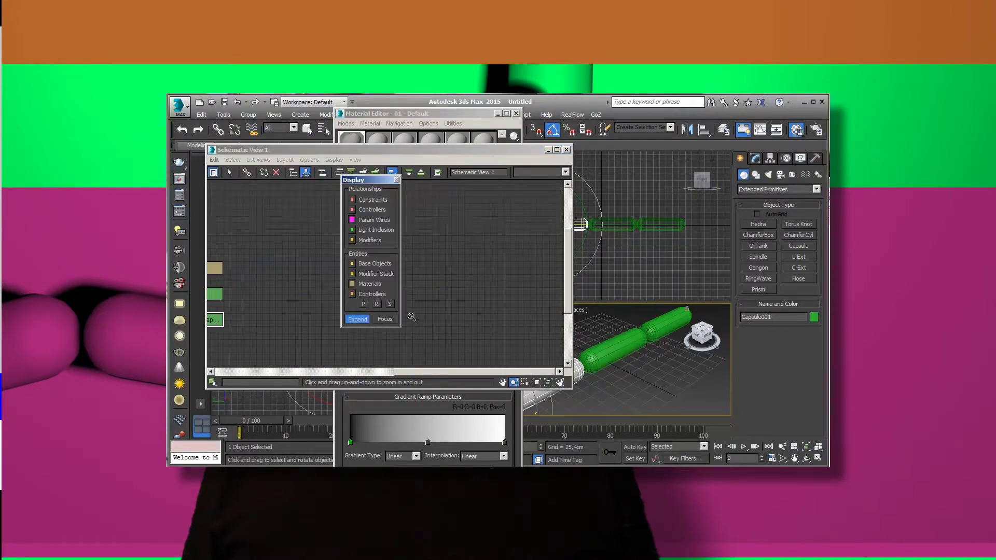
left_click(515, 335)
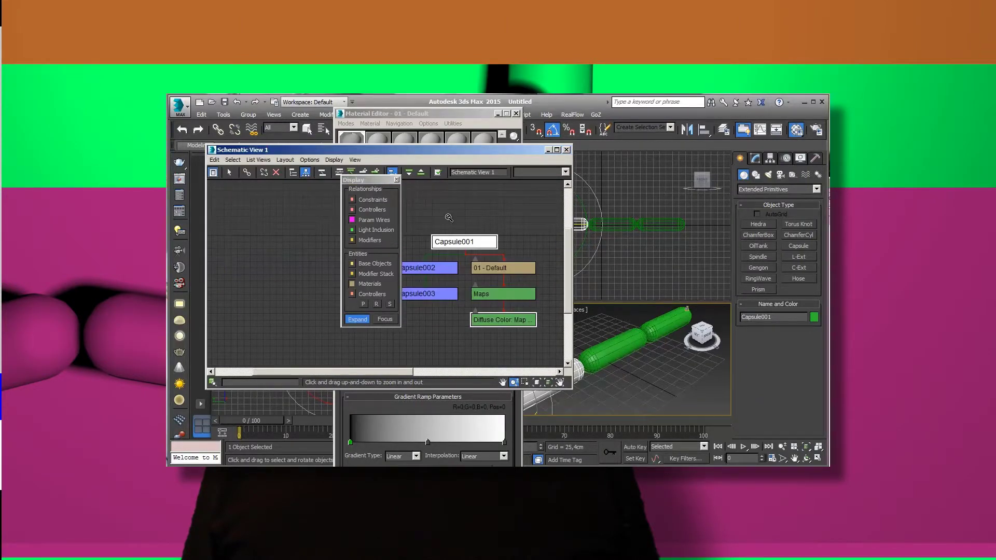
left_click_drag(382, 181, 320, 180)
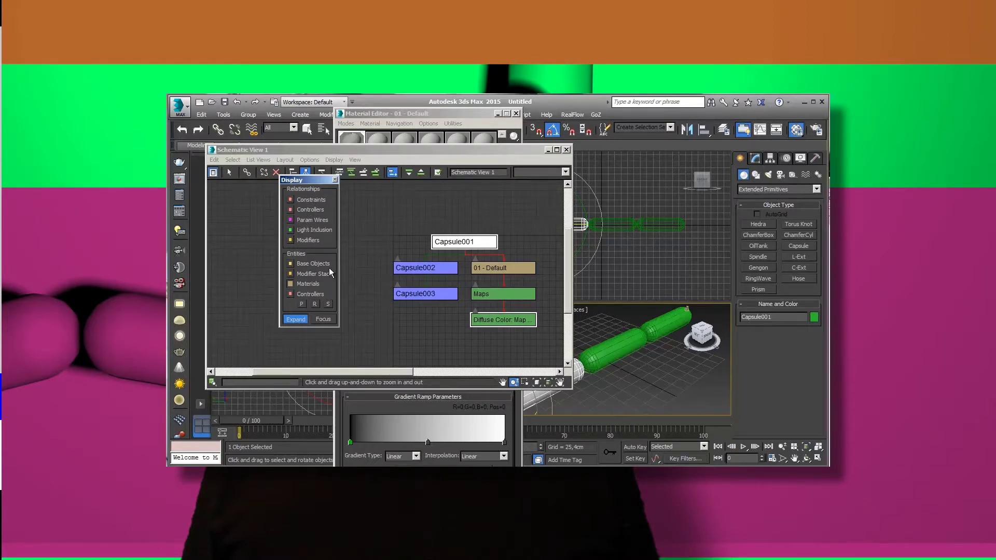
left_click(306, 284)
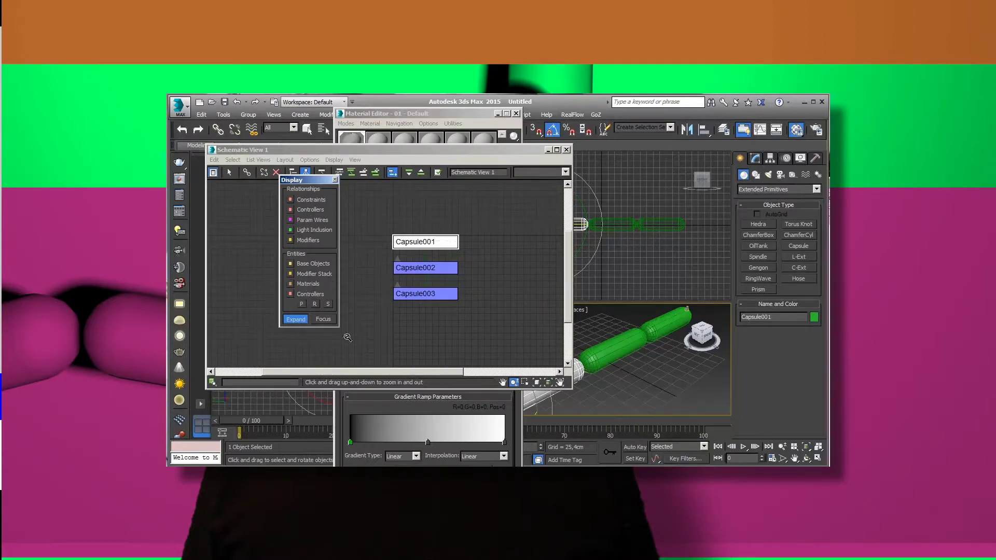